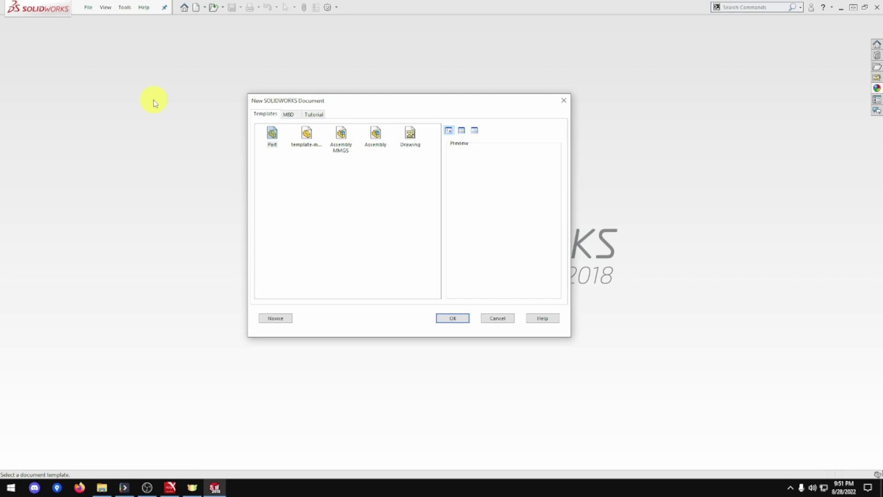
- Create a new part from the custom part template and start a sketch on the Top Plane
double_click(310, 139)
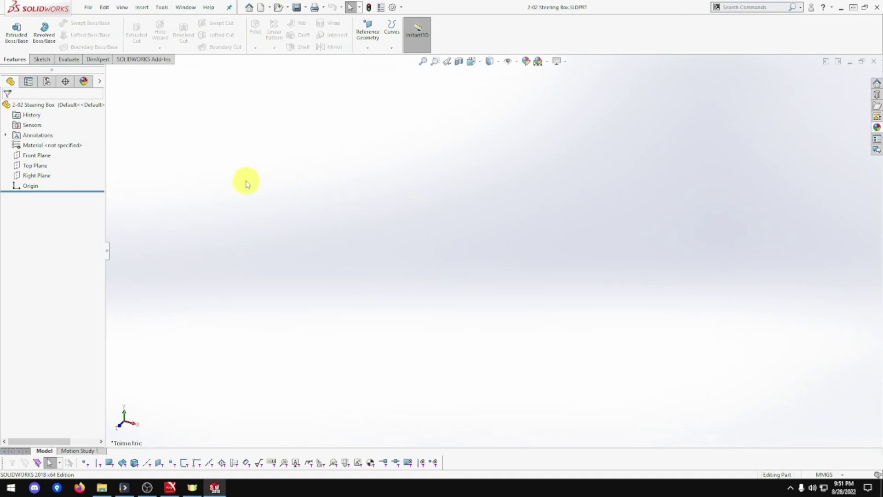
right_click(45, 166)
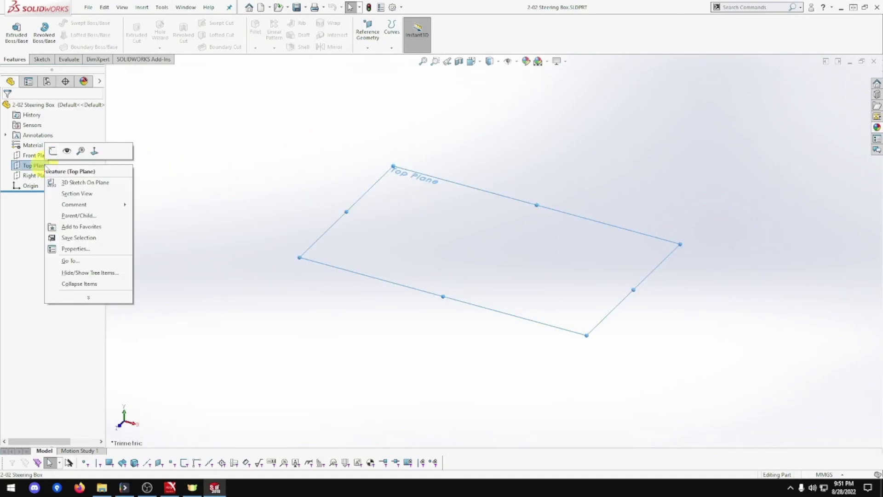
click(52, 153)
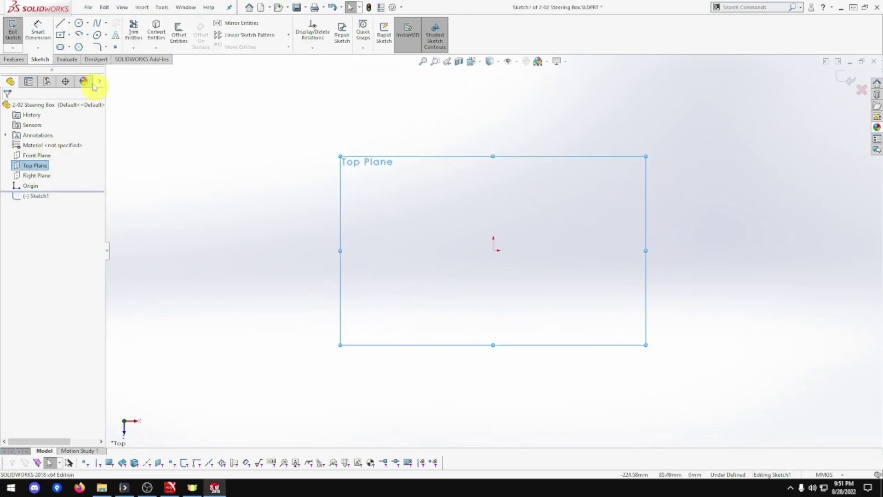
- Draw two nested center rectangles on the origin, about 78 by 66 mm and about 122 by 99 mm
click(60, 36)
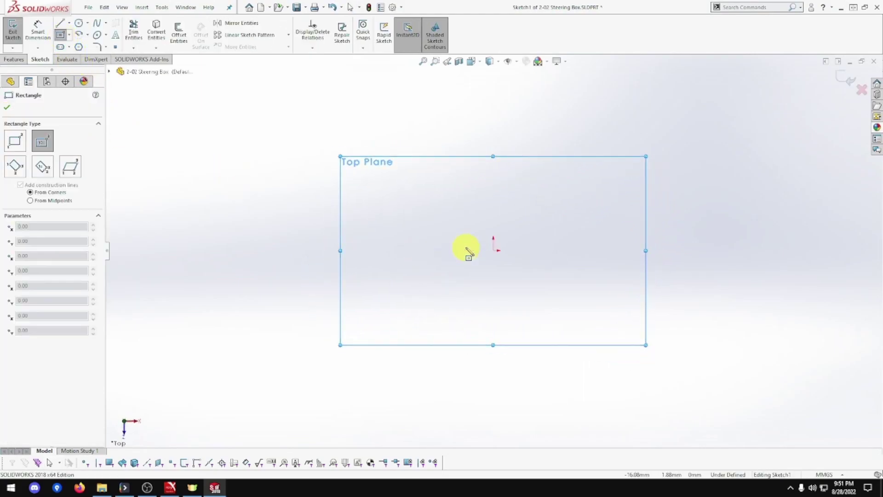
click(493, 251)
click(560, 307)
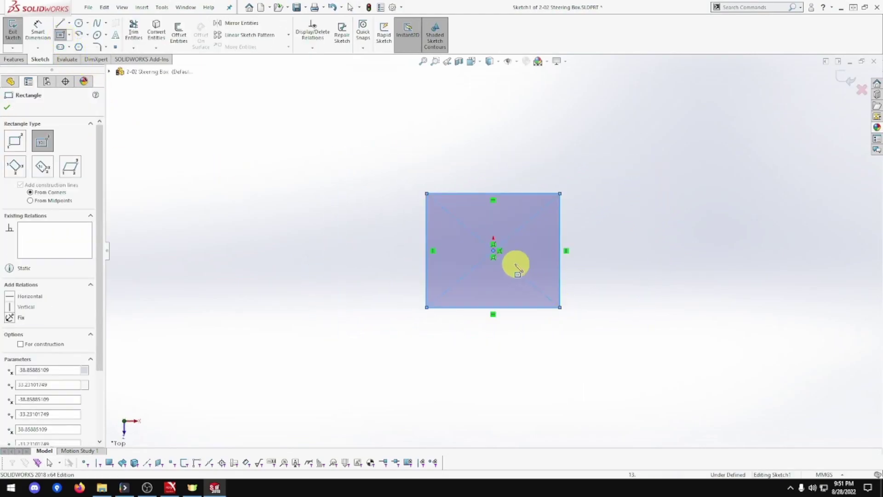
click(597, 335)
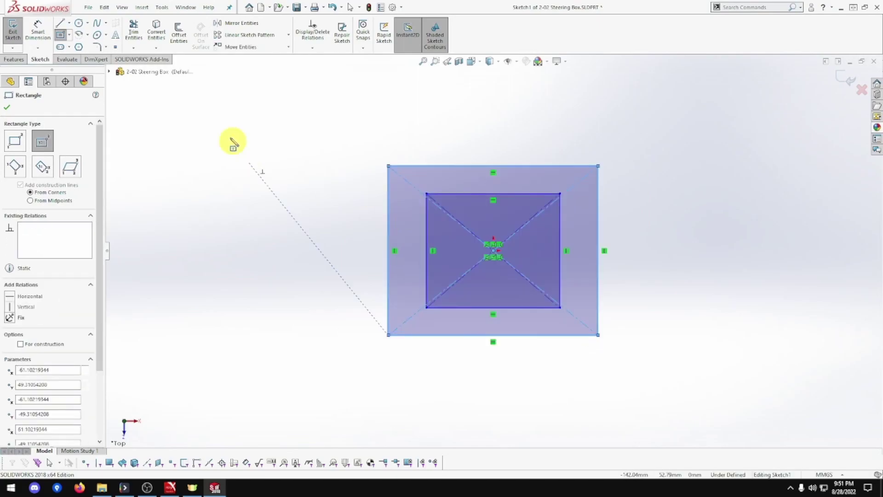
- Dimension the outer rectangle's width as 51 mm and the inner rectangle's width as 45 mm
click(46, 38)
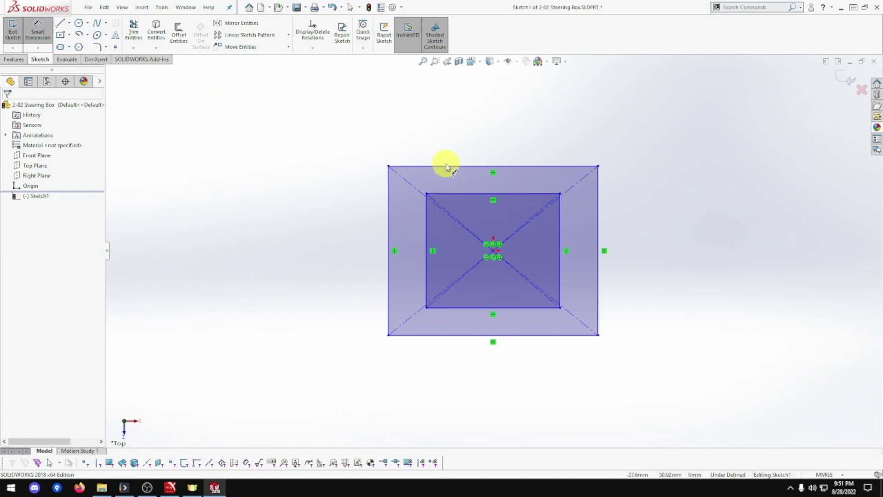
click(446, 166)
click(474, 124)
text(51)
key(Return)
click(482, 194)
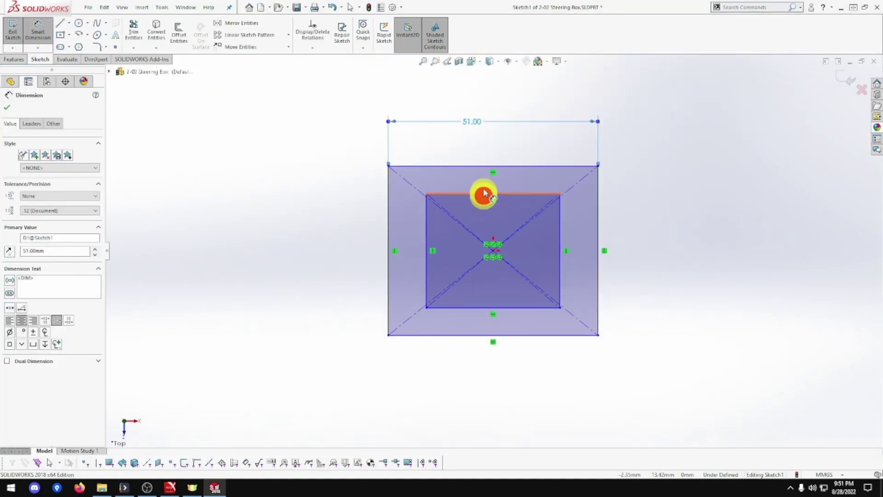
click(476, 139)
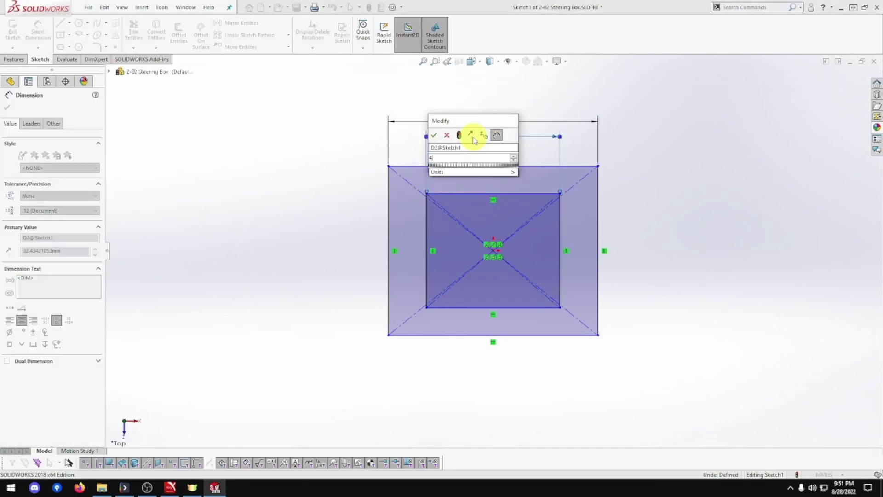
text(45)
key(Return)
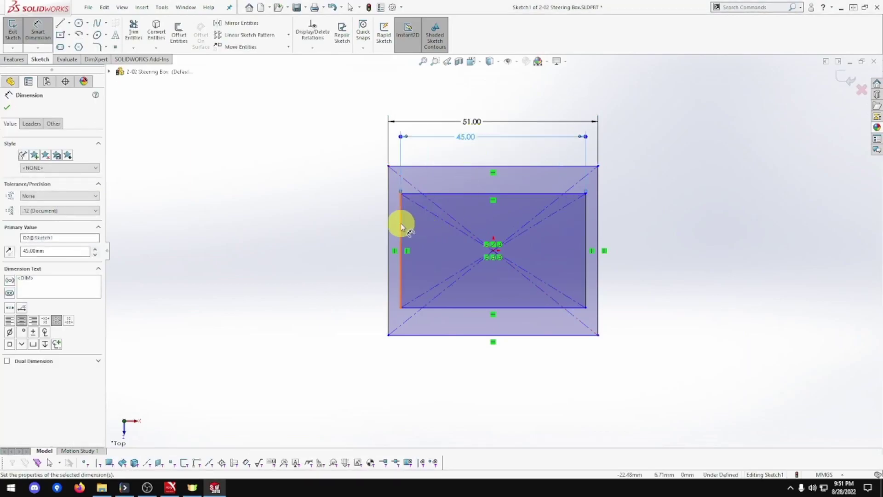
- Dimension the outer rectangle's height as 31 mm and the inner's as 25 mm, and separate the overlapping width dimensions
click(389, 224)
click(328, 228)
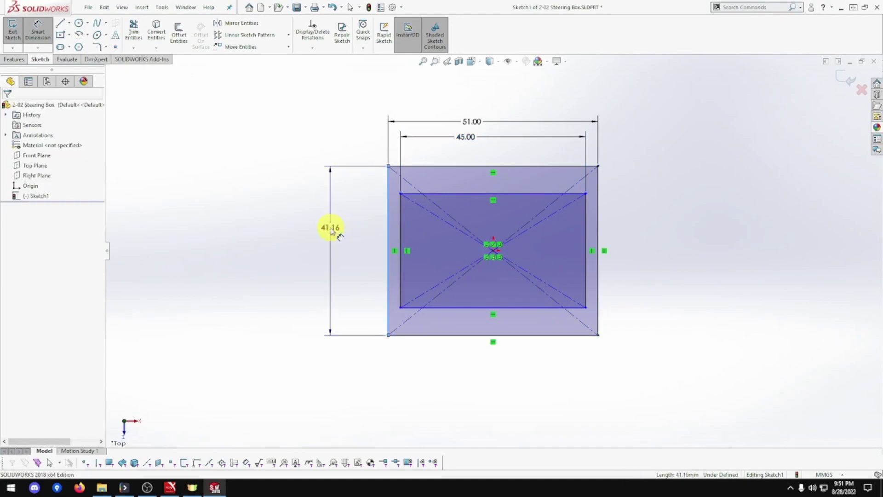
text(31)
key(Return)
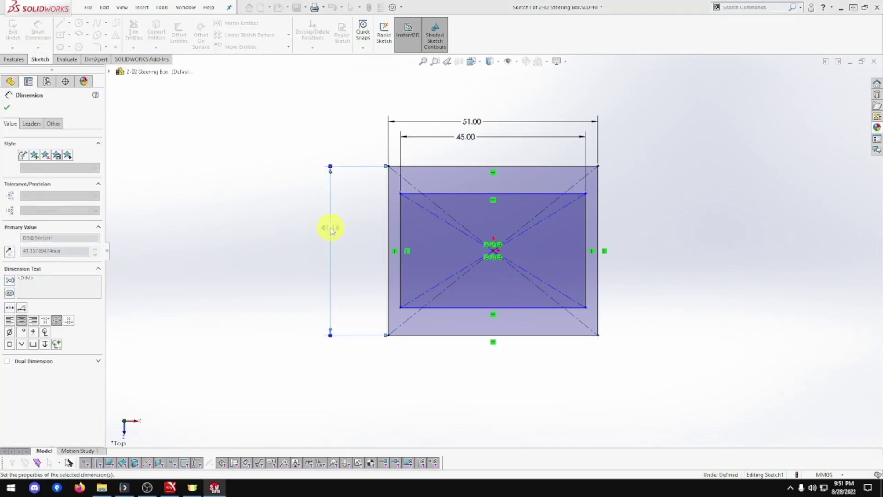
click(402, 235)
click(344, 244)
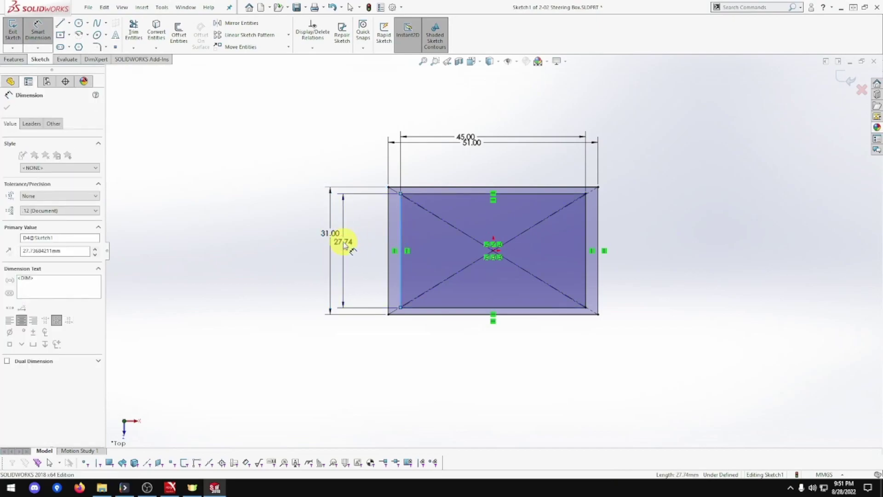
text(25)
key(Return)
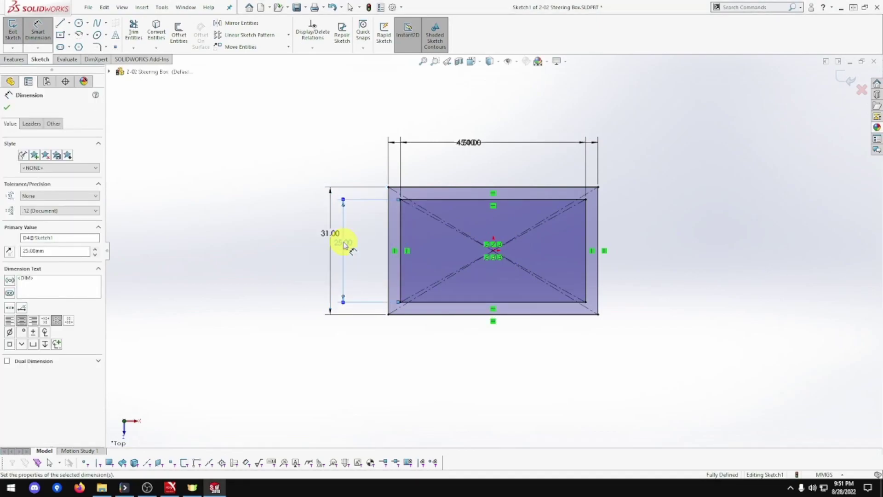
drag(475, 142, 486, 157)
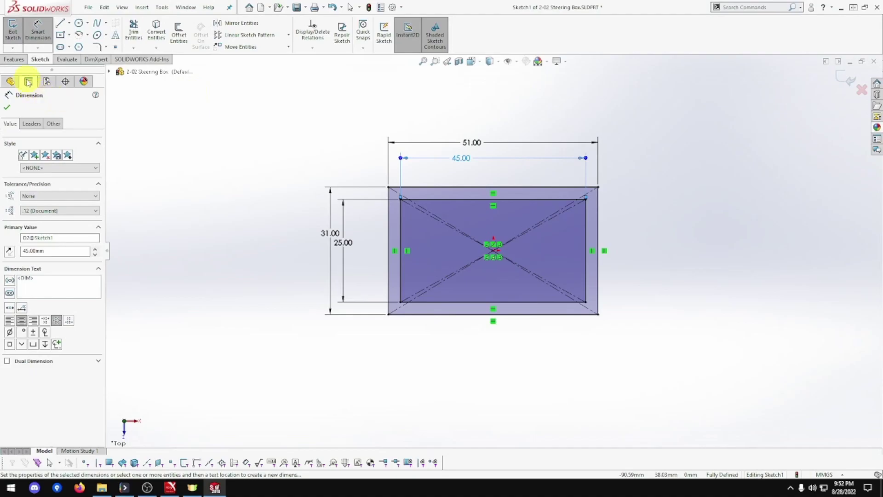
- Extrude the nested rectangle profile 161 mm with the Mid Plane end condition to form the hollow box
click(18, 63)
click(14, 37)
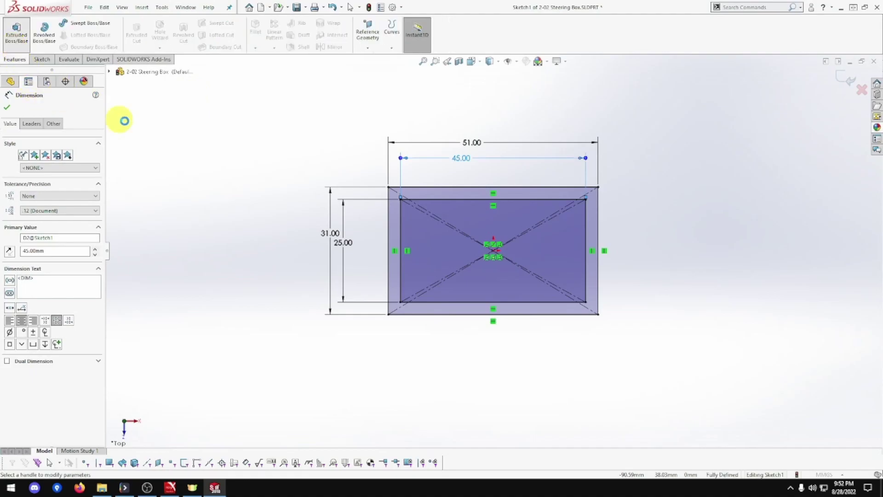
text(161)
key(Return)
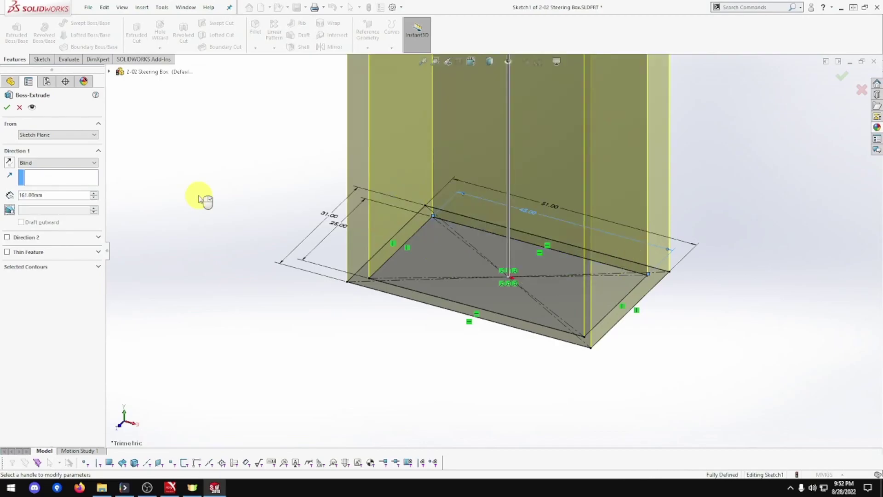
click(62, 163)
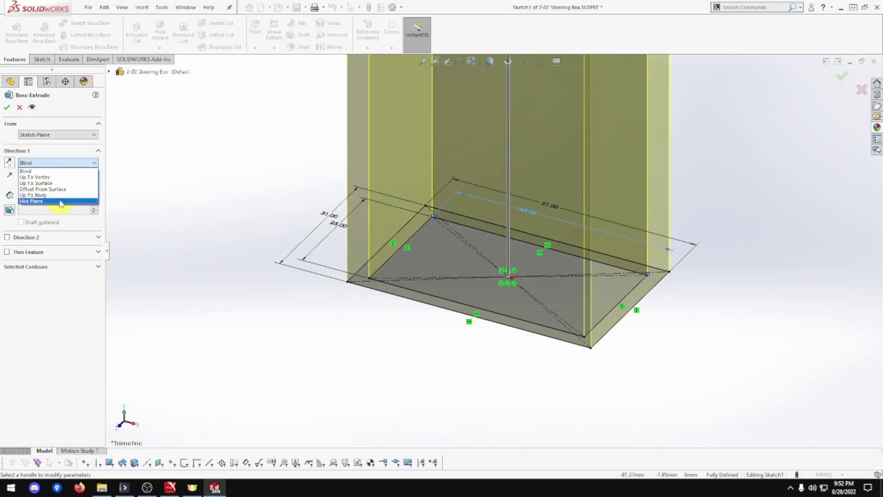
click(61, 202)
click(10, 105)
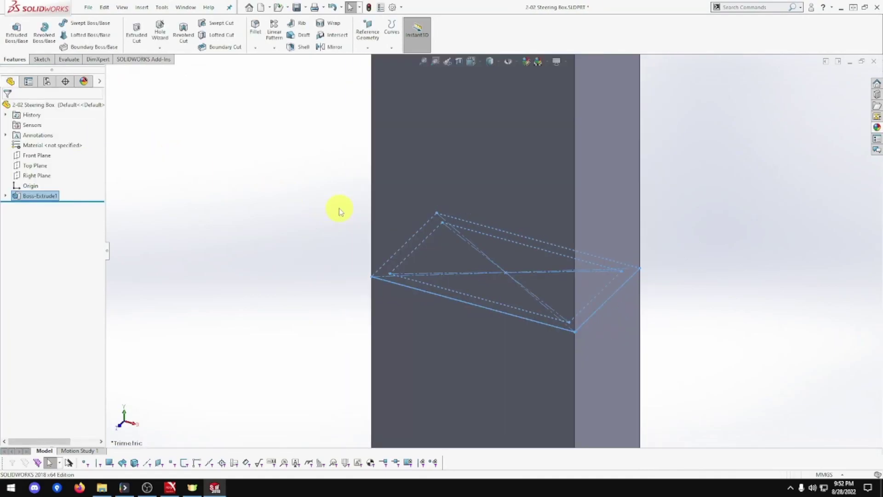
- Start a new sketch on the box's narrow 31 mm wide outer face
key(f)
click(338, 208)
middle_drag(347, 235, 327, 216)
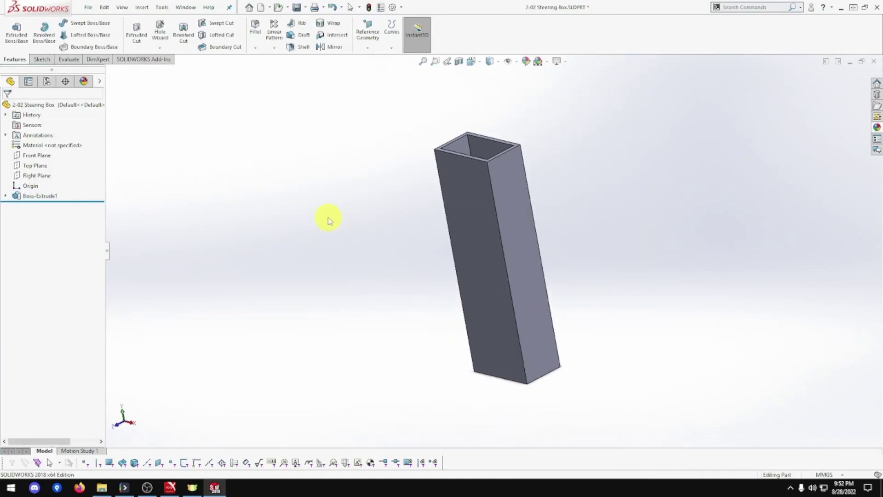
click(537, 344)
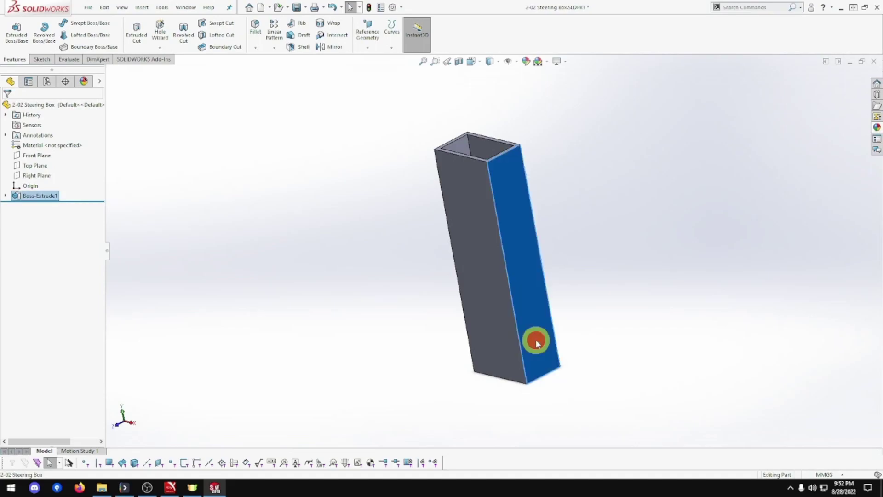
right_click(537, 343)
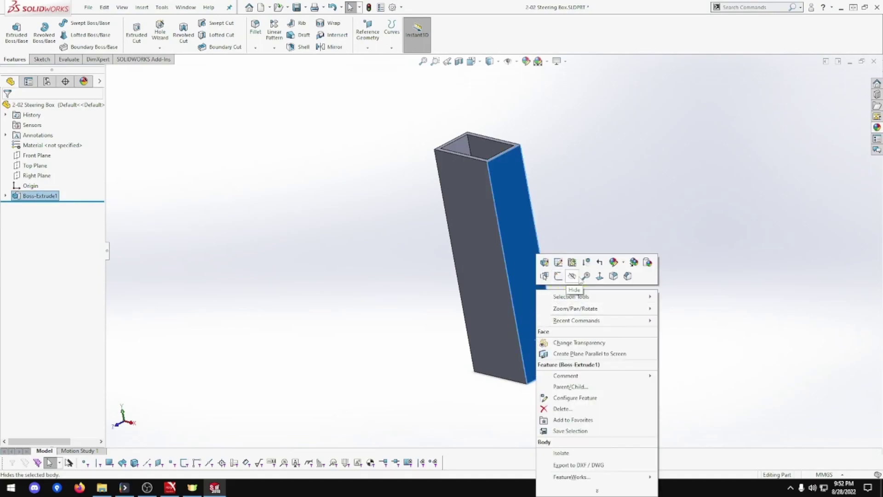
click(600, 276)
right_click(487, 392)
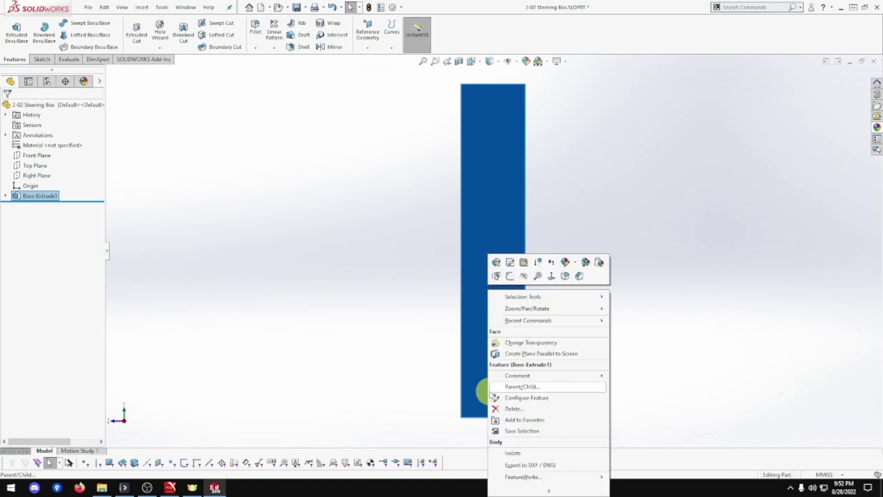
click(505, 276)
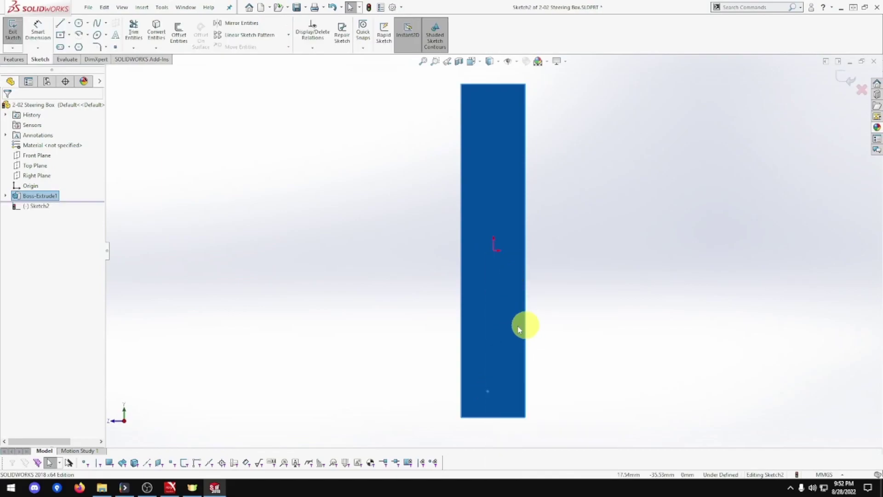
click(389, 345)
- Sketch a closed right triangle across the face's lower end, from corner to corner, with a sloped side about 51 mm long
click(61, 23)
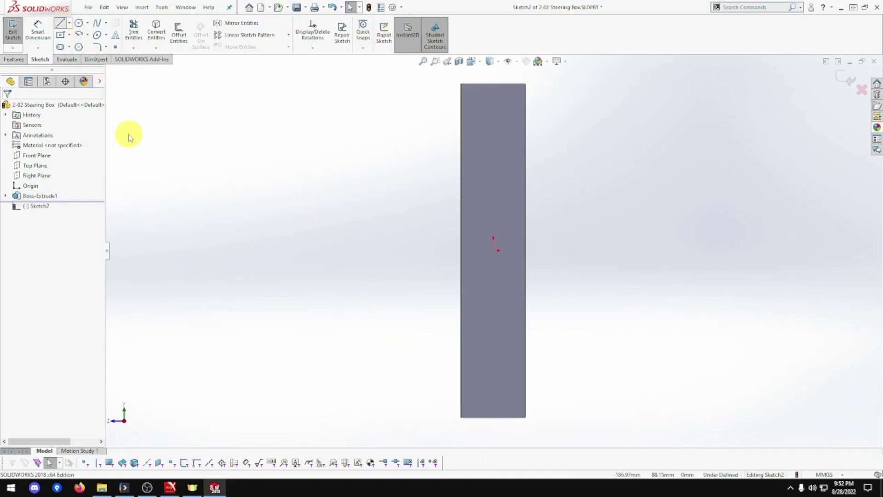
click(494, 417)
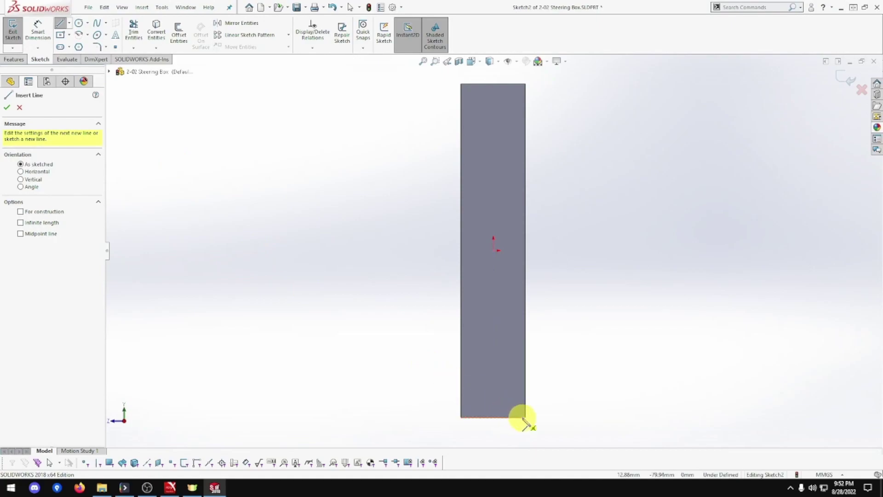
click(524, 417)
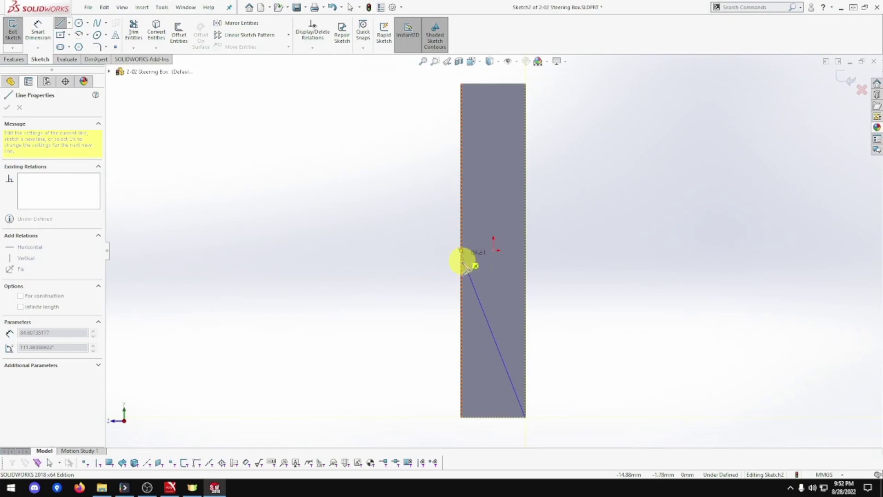
click(462, 334)
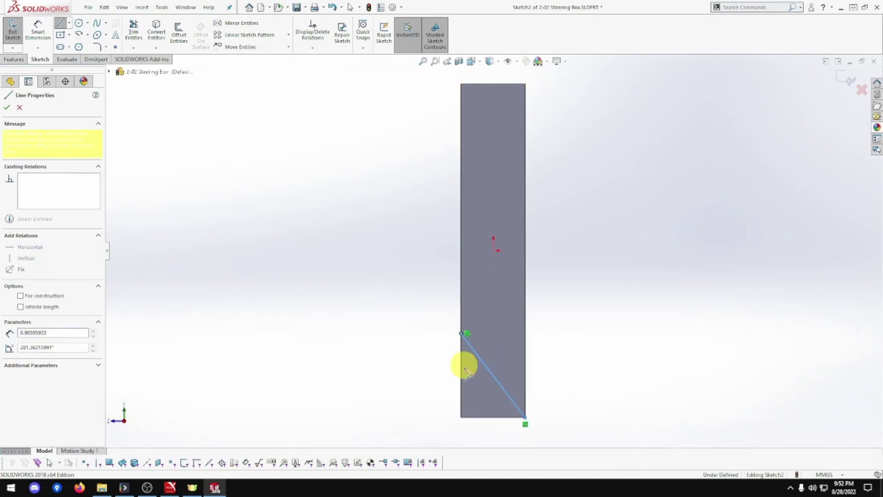
click(461, 417)
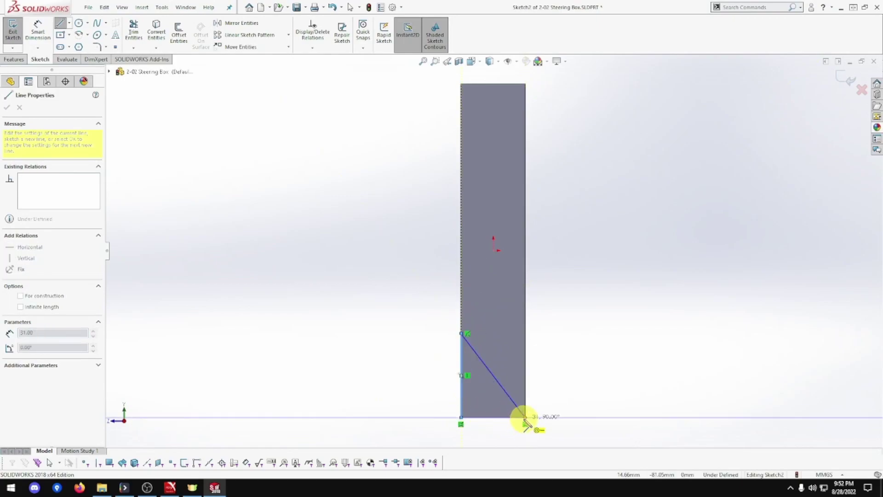
click(525, 417)
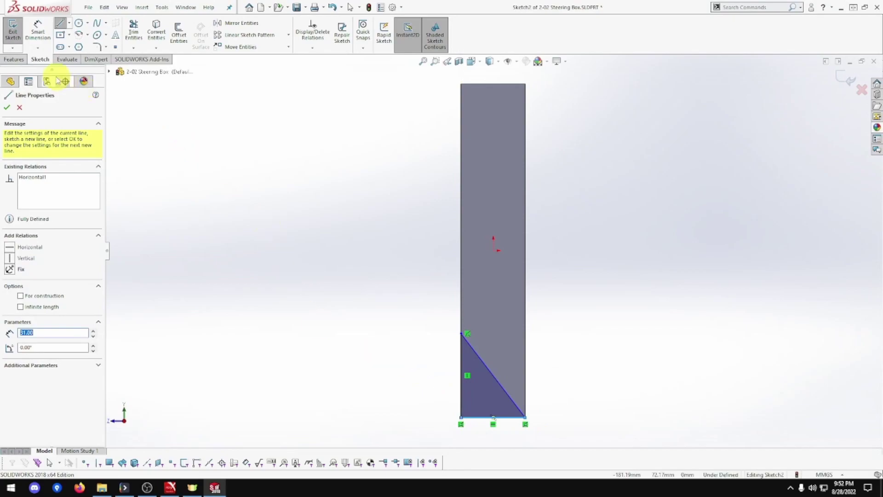
- Dimension the angle between the triangle's sloped line and the face's long vertical edge as 60 degrees
click(46, 43)
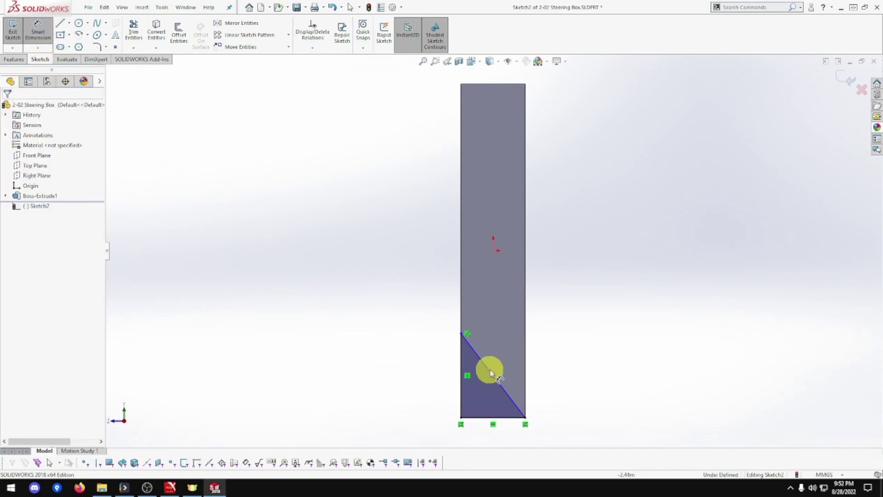
click(496, 383)
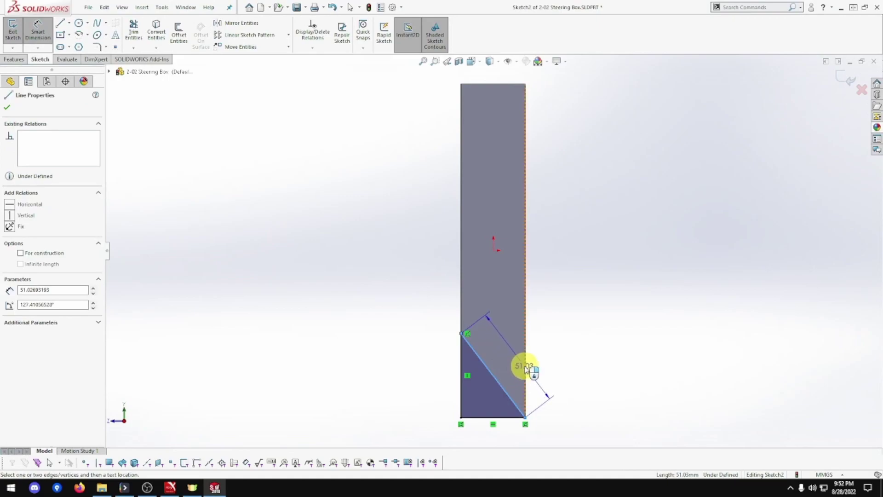
click(526, 368)
click(498, 343)
text(60)
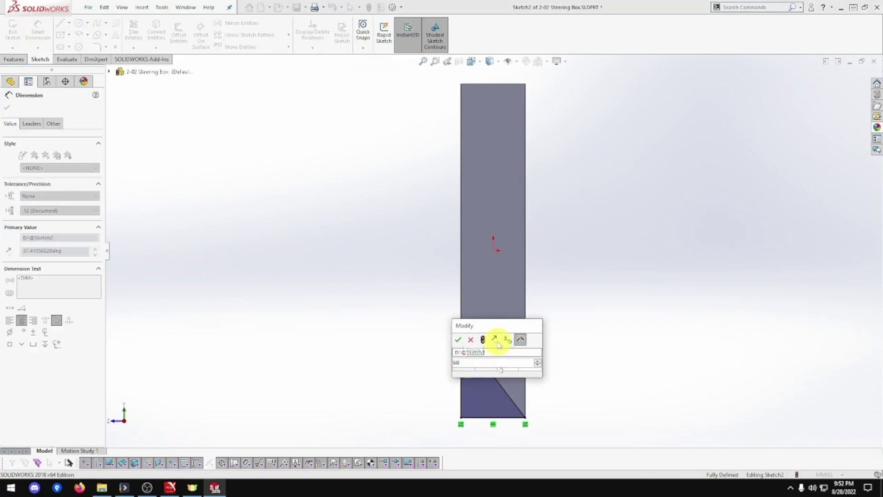
key(Return)
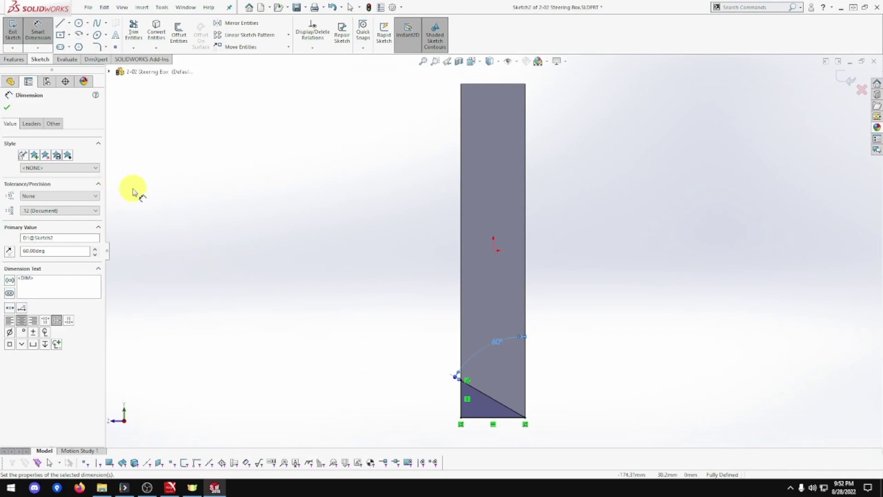
middle_drag(300, 246, 328, 251)
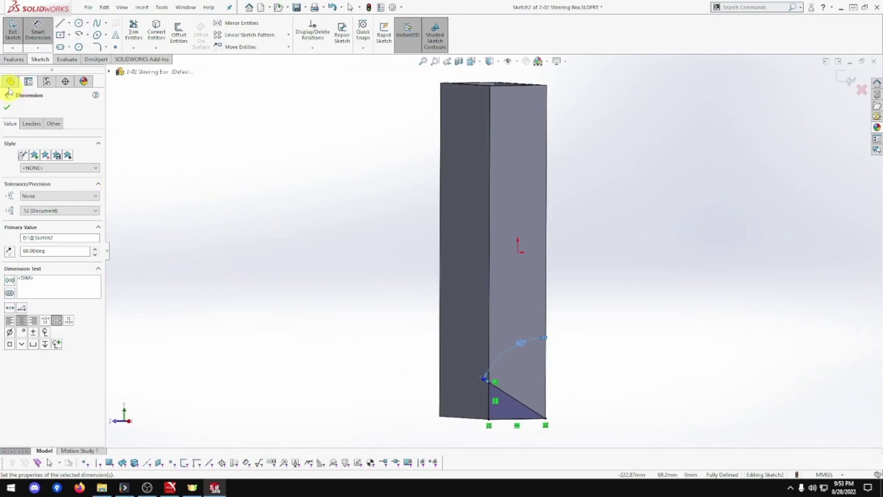
- Cut the triangle profile through the whole box with the Through All end condition to angle its lower end
click(13, 63)
click(136, 36)
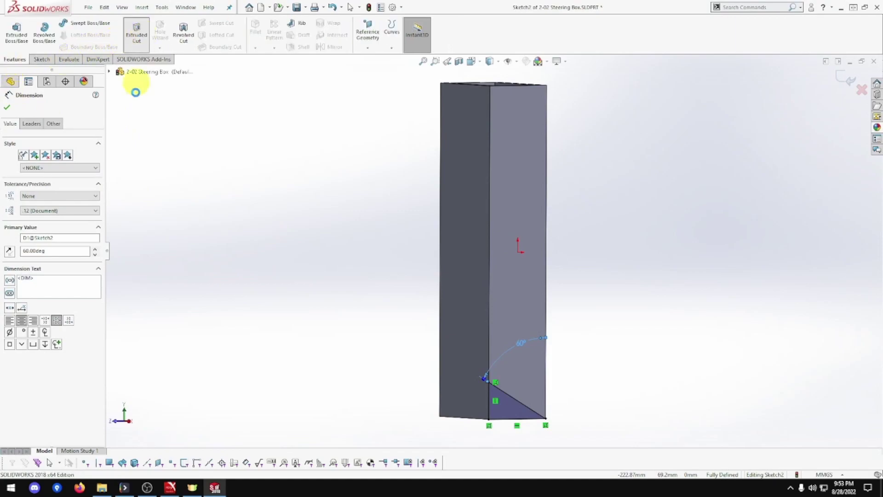
click(59, 164)
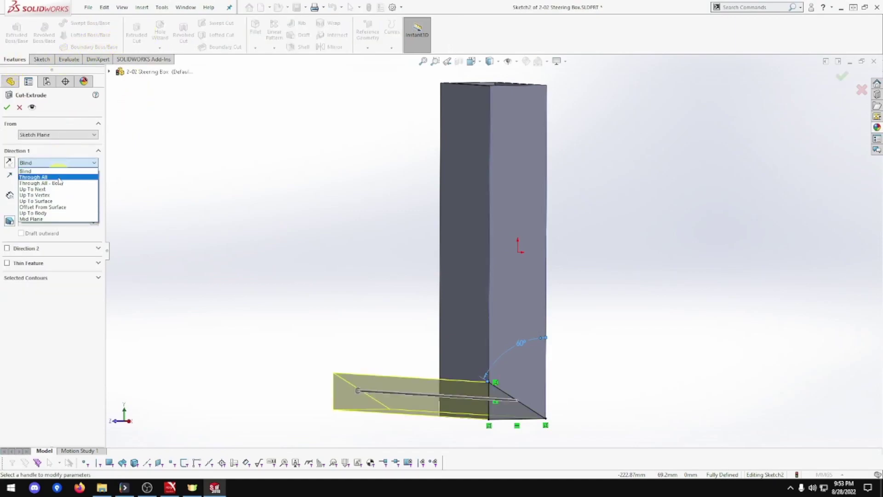
click(55, 178)
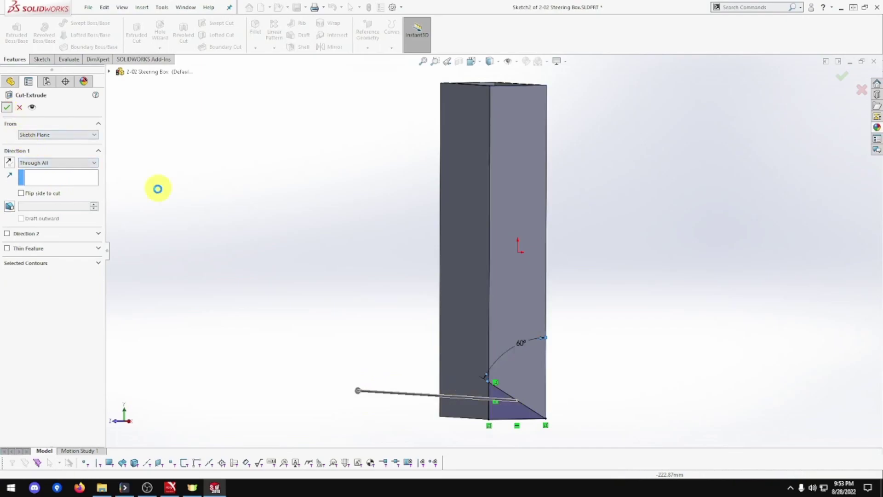
key(Return)
mouse_move(361, 326)
middle_down()
mouse_move(370, 329)
mouse_move(350, 299)
mouse_move(378, 298)
mouse_move(402, 332)
mouse_move(356, 339)
middle_up()
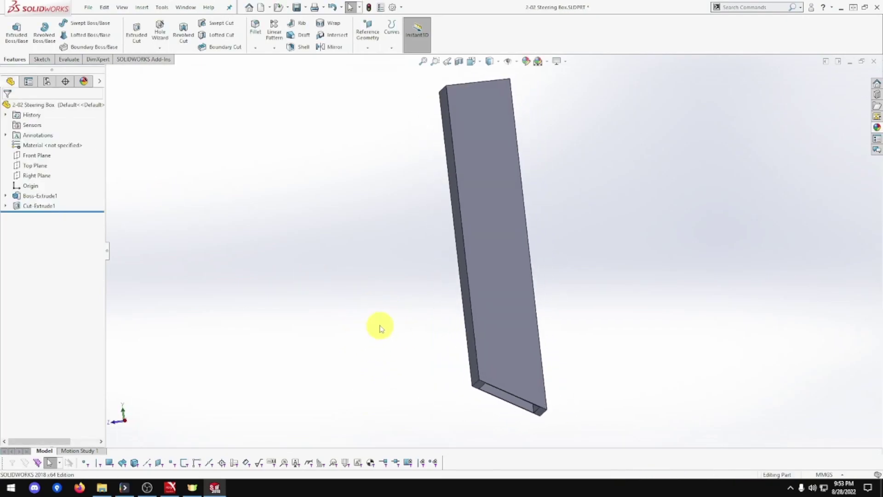
- Start a new sketch on the box's wide 51 mm outer face, viewed straight on
middle_drag(385, 311, 426, 302)
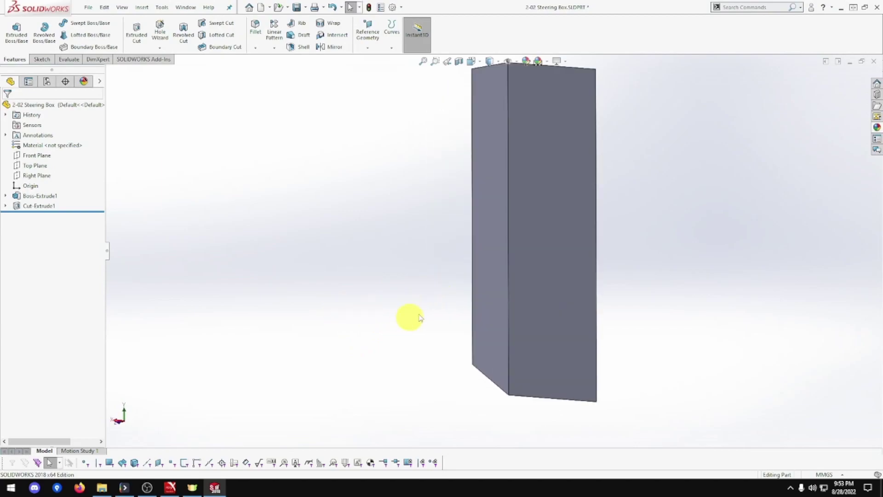
right_click(533, 256)
click(594, 239)
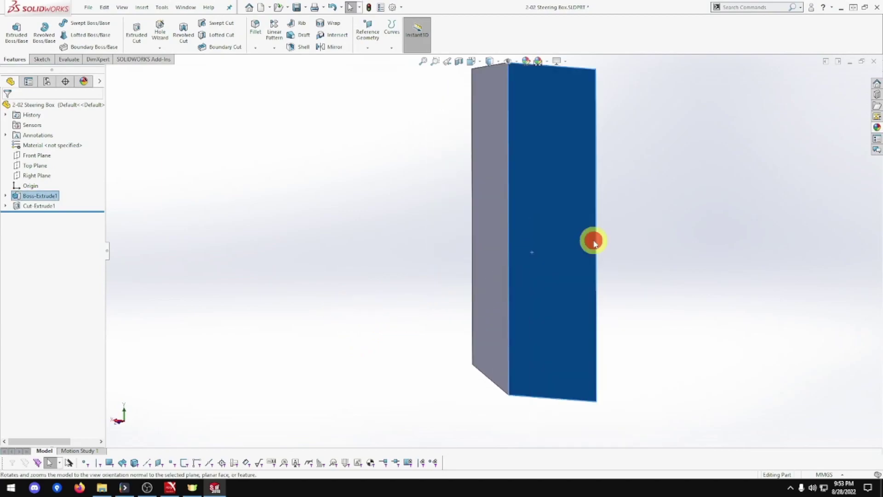
right_click(499, 191)
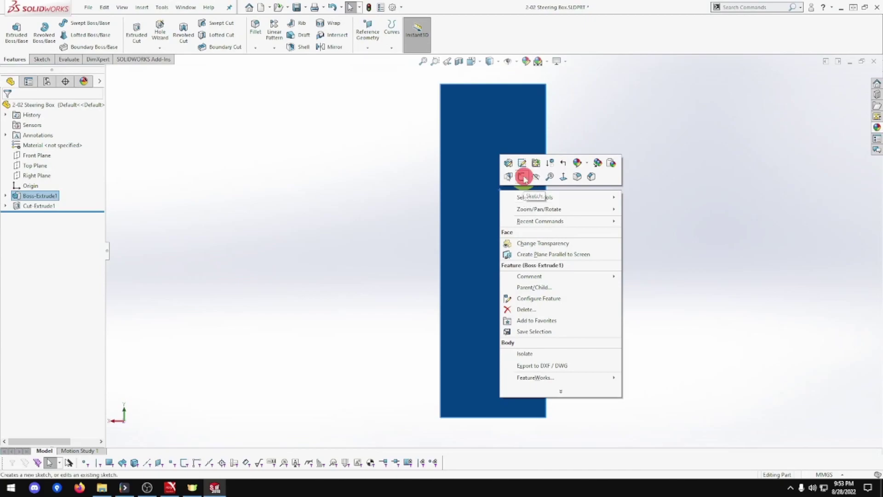
click(550, 164)
scroll(540, 162, down, 2)
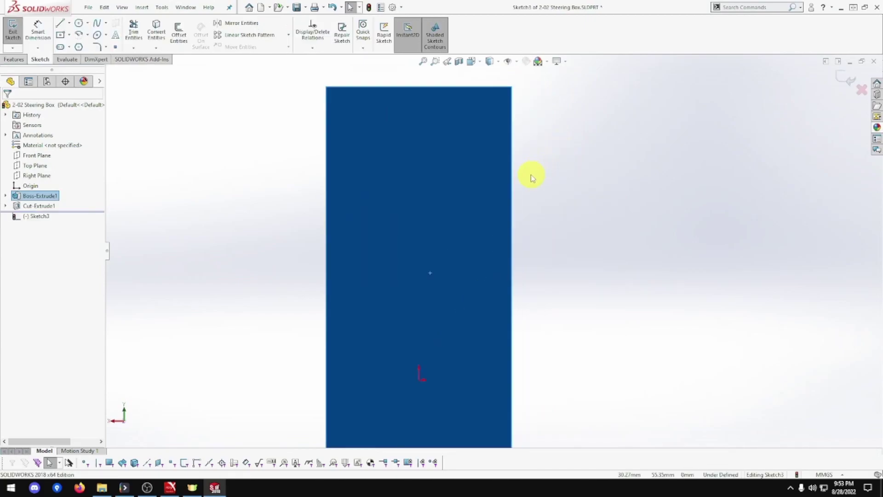
- Sketch a circle about 7 mm in diameter on the upper part of the face, vertically above the origin
click(79, 24)
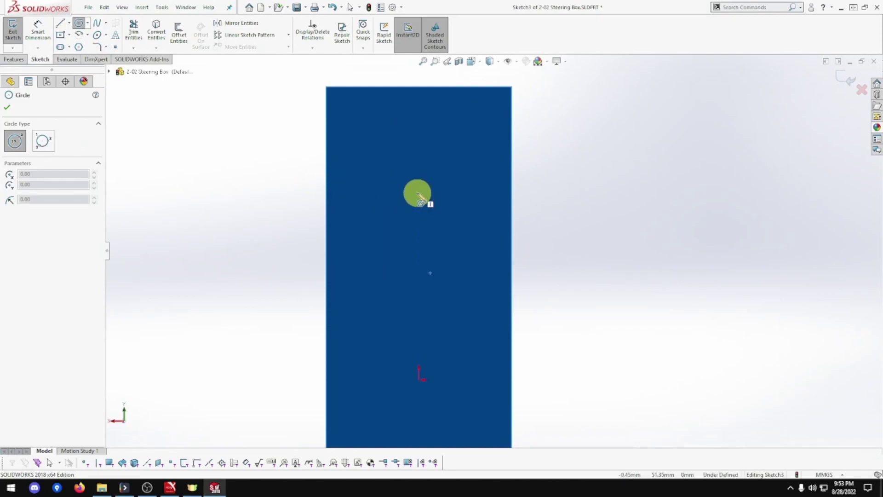
click(418, 193)
click(431, 193)
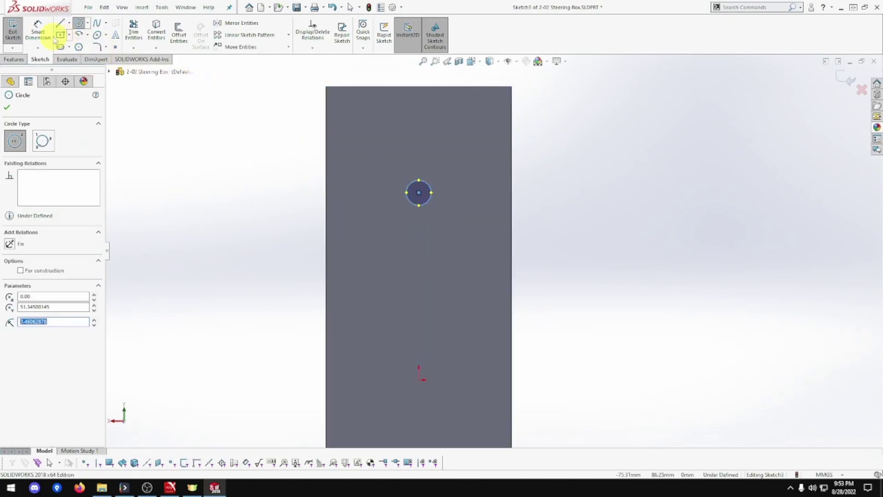
- Dimension the circle's diameter as 3.4 mm
click(34, 37)
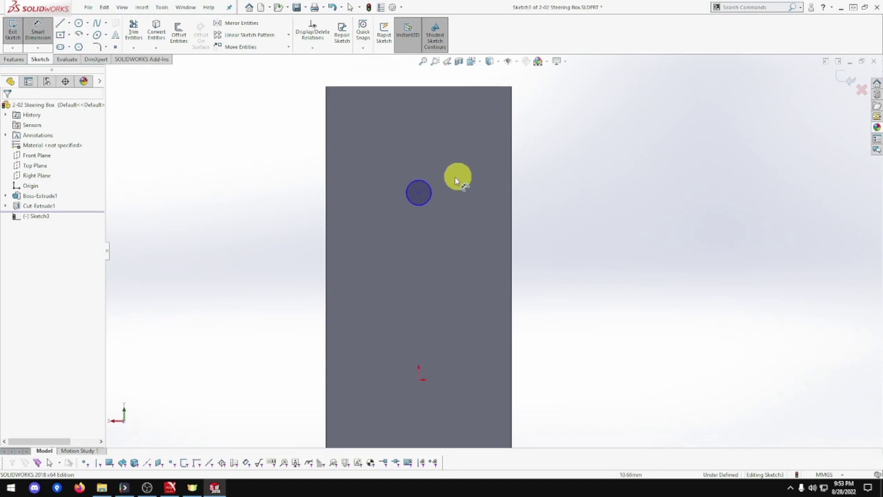
click(430, 190)
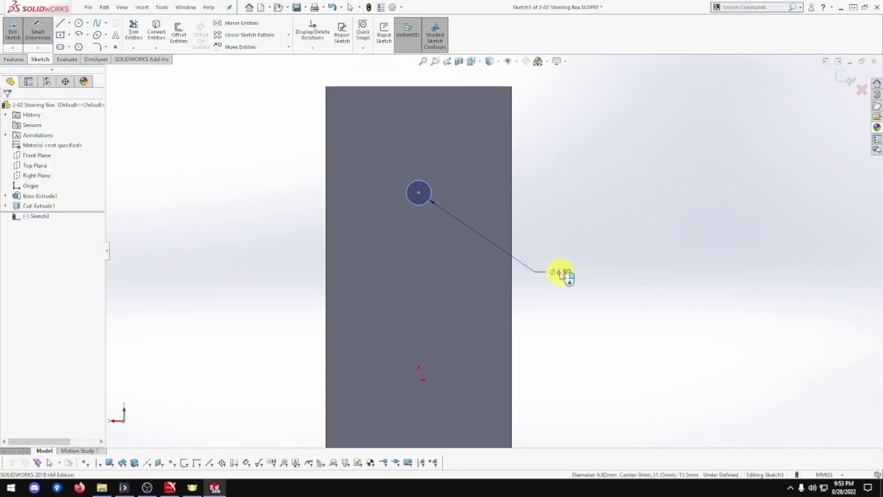
click(562, 275)
text(3.4)
key(Return)
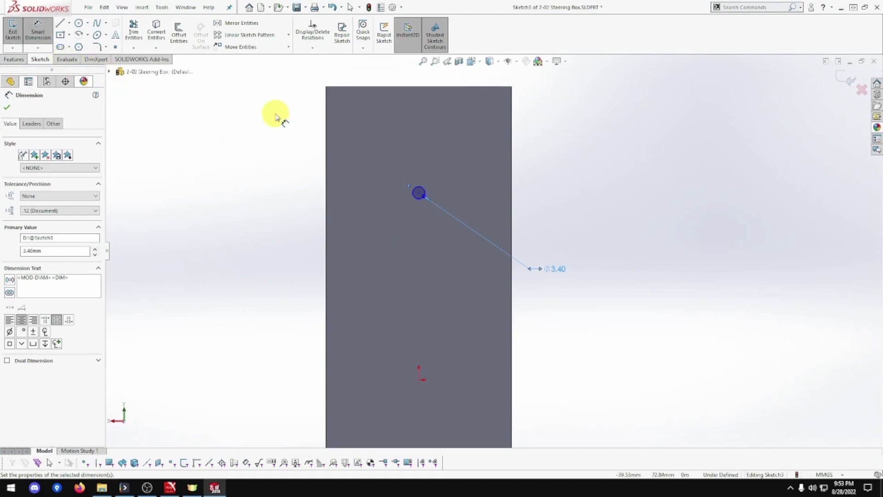
- Dimension the circle's centre 32 mm below the face's top edge and 25.5 mm from its side edge
click(399, 87)
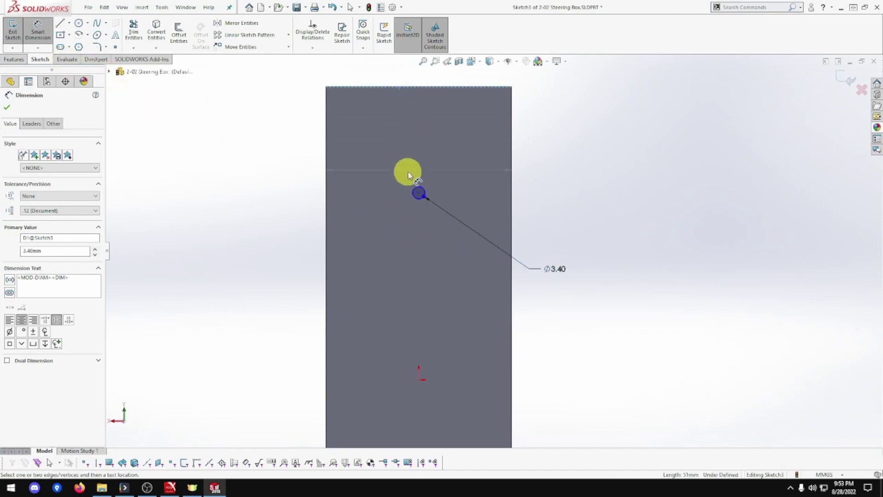
click(417, 193)
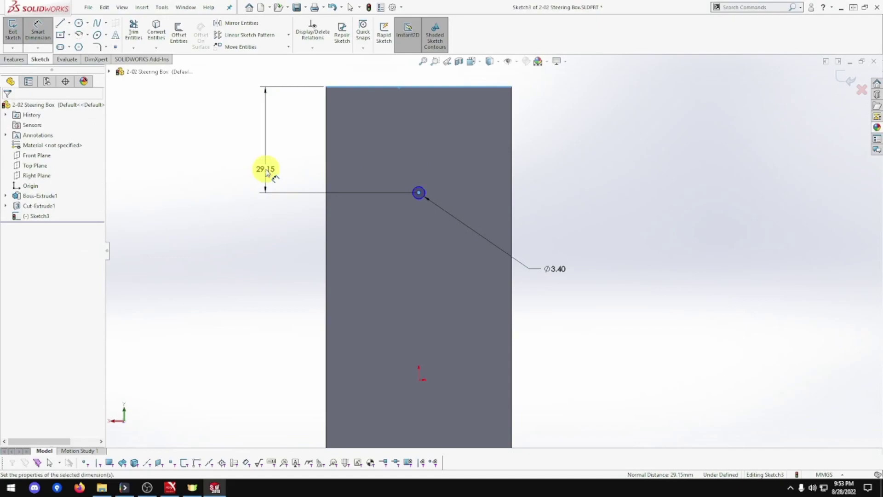
click(266, 172)
key(Return)
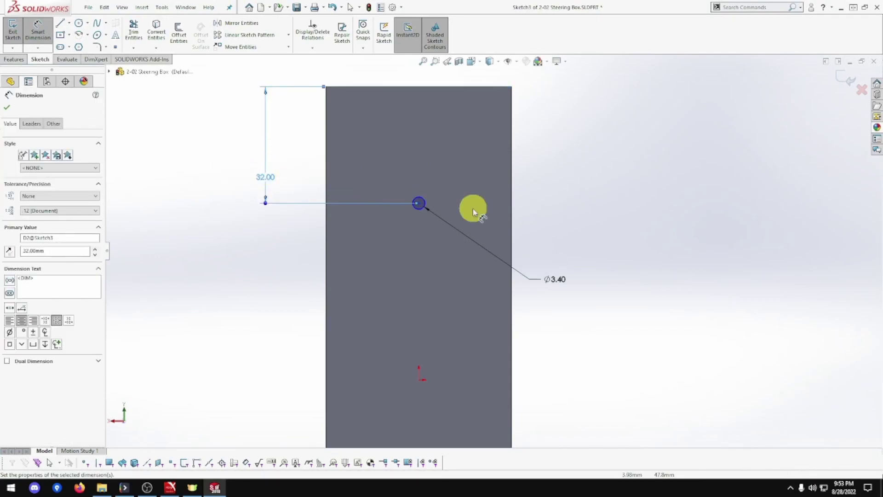
click(420, 202)
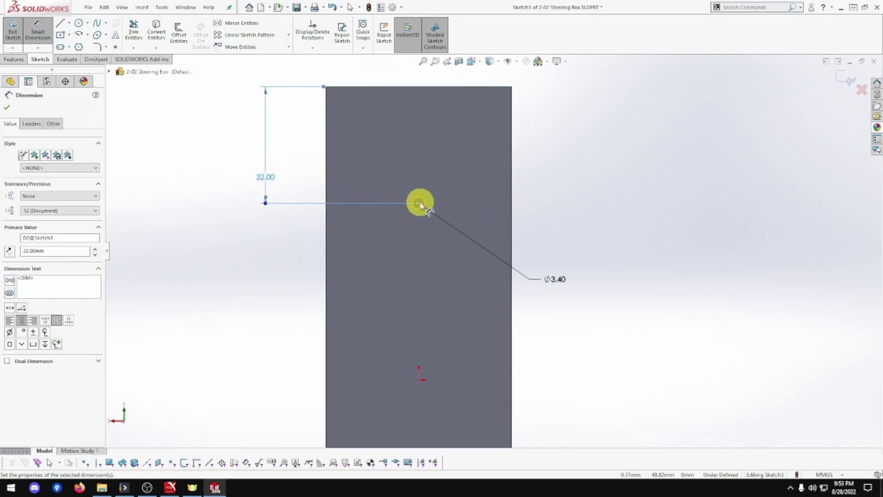
click(514, 216)
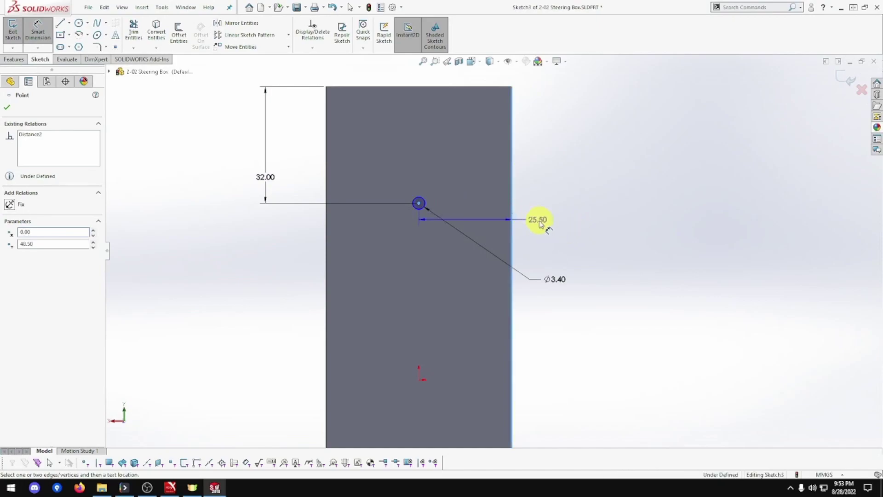
click(554, 236)
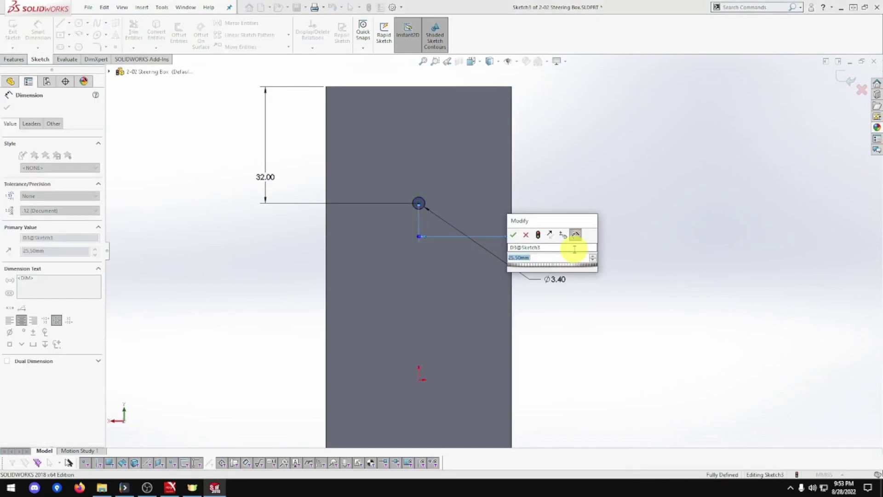
key(Return)
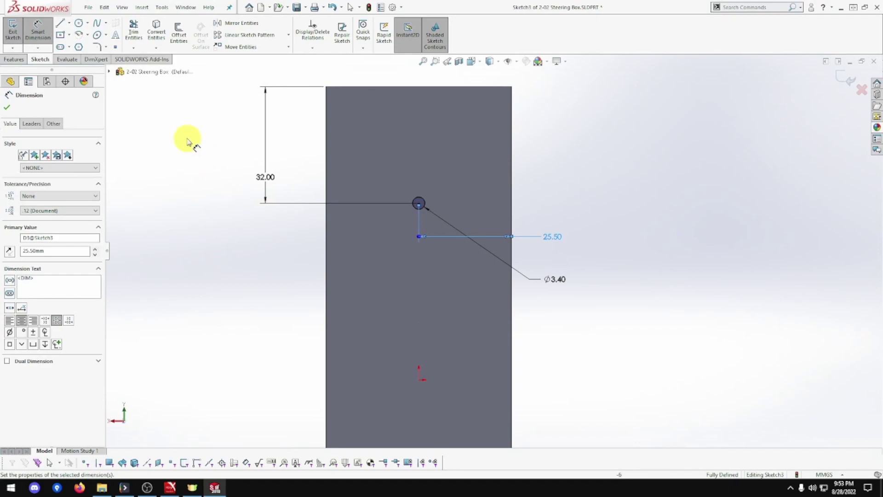
- Start an extruded cut from the 3.4 mm circle sketch
middle_drag(244, 199, 176, 137)
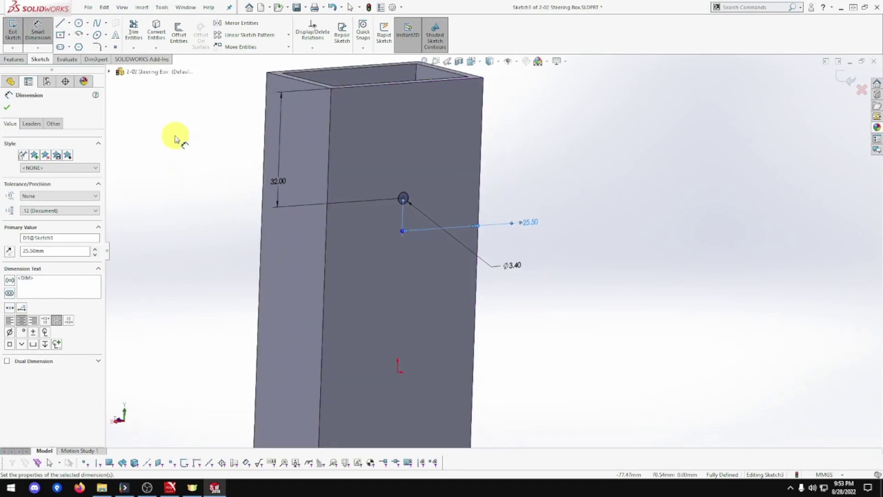
click(20, 61)
click(138, 33)
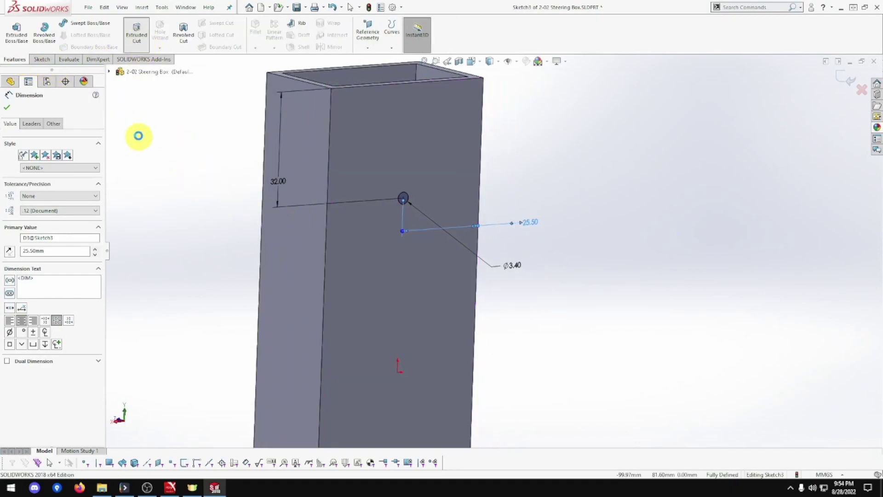
- Try the Up To Vertex and Up To Next end conditions for the hole cut
click(94, 163)
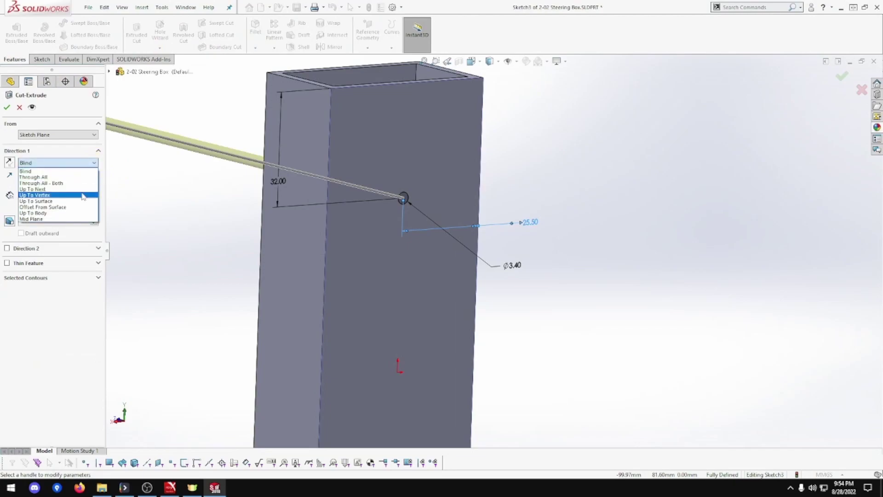
click(83, 195)
click(94, 165)
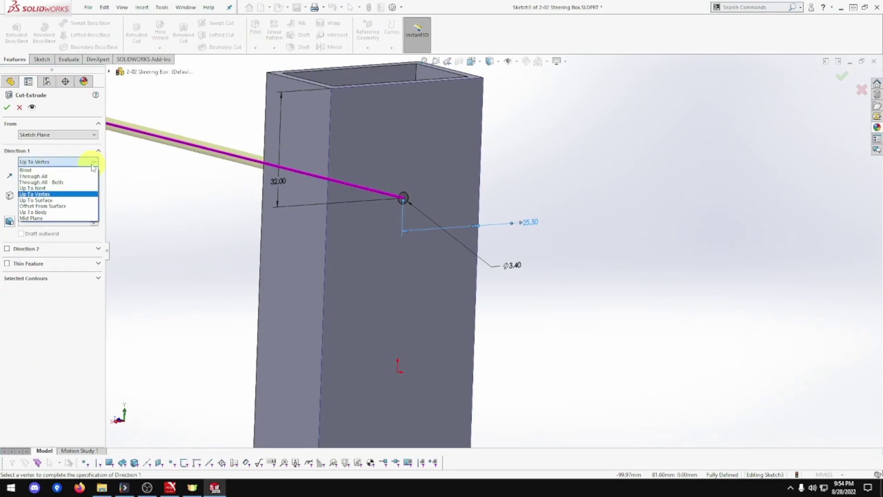
click(79, 189)
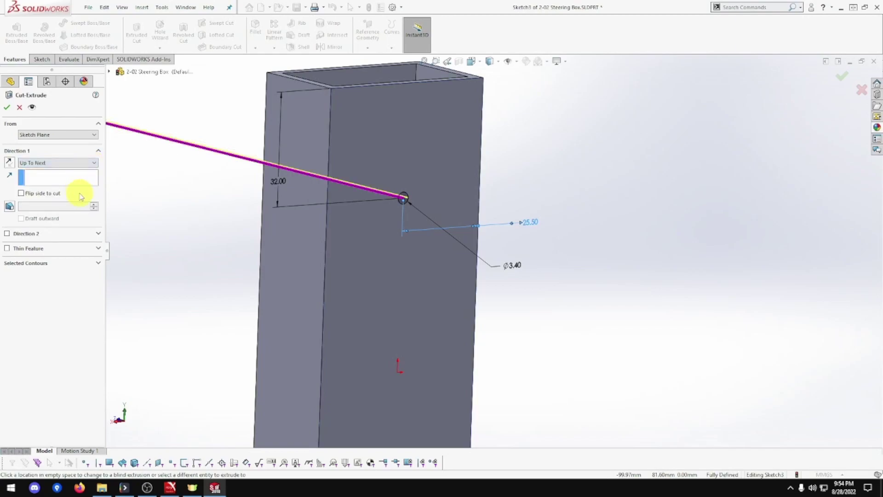
- Cut the hole with the Up To Surface end condition, ending at the inner face of the wall carrying the circle
middle_drag(169, 212, 184, 236)
scroll(178, 230, up, 5)
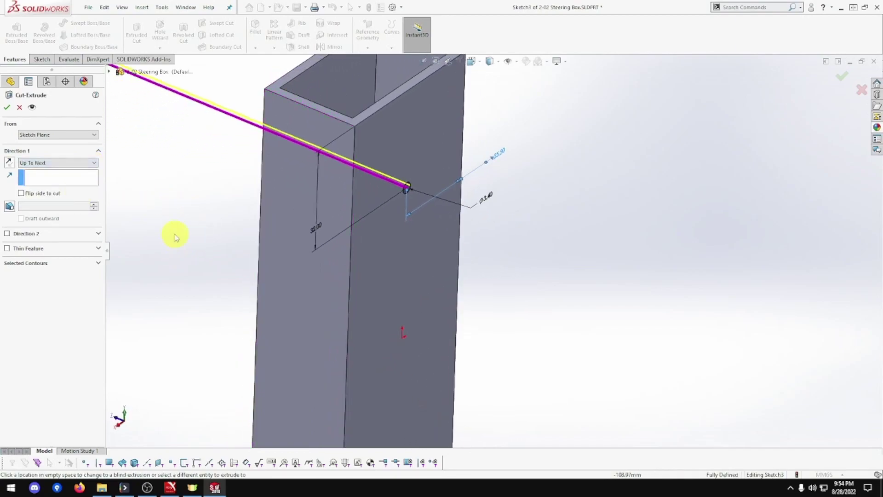
scroll(247, 229, down, 2)
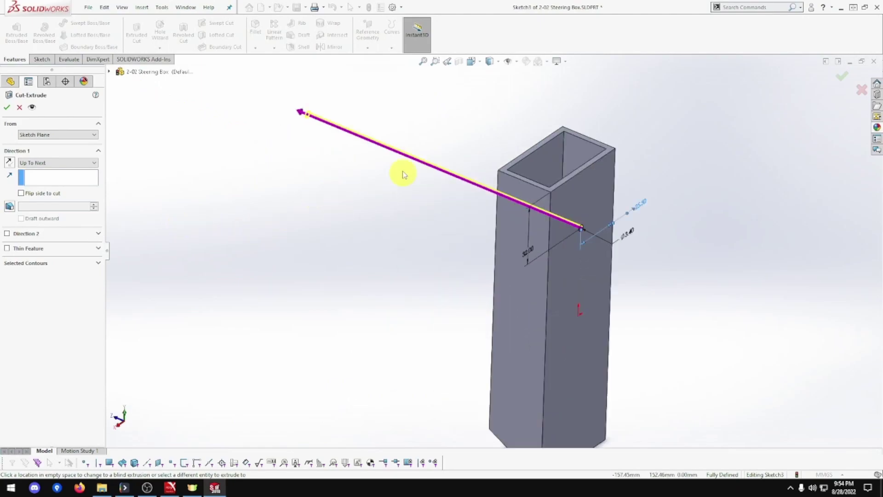
middle_drag(394, 186, 411, 196)
middle_drag(414, 259, 425, 297)
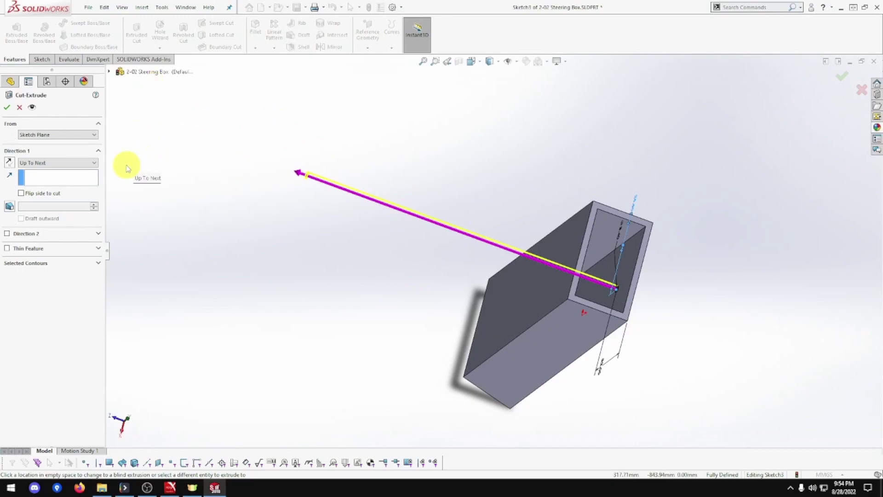
click(95, 164)
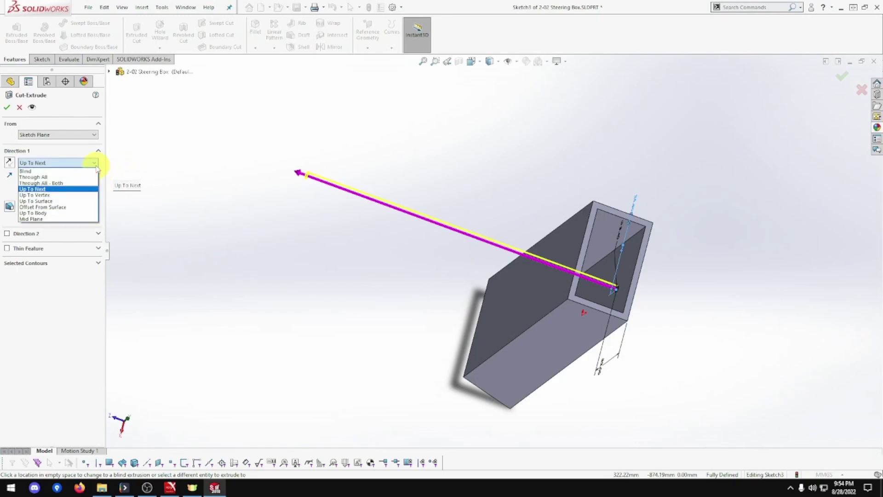
click(84, 202)
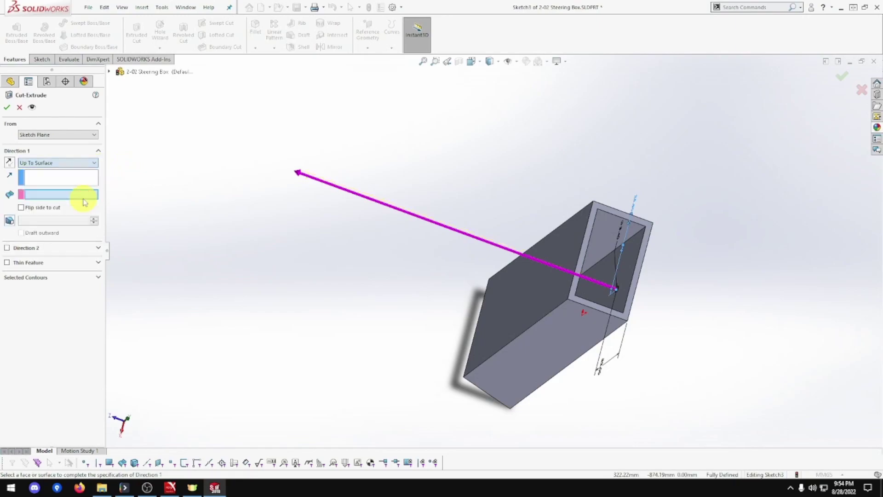
click(7, 108)
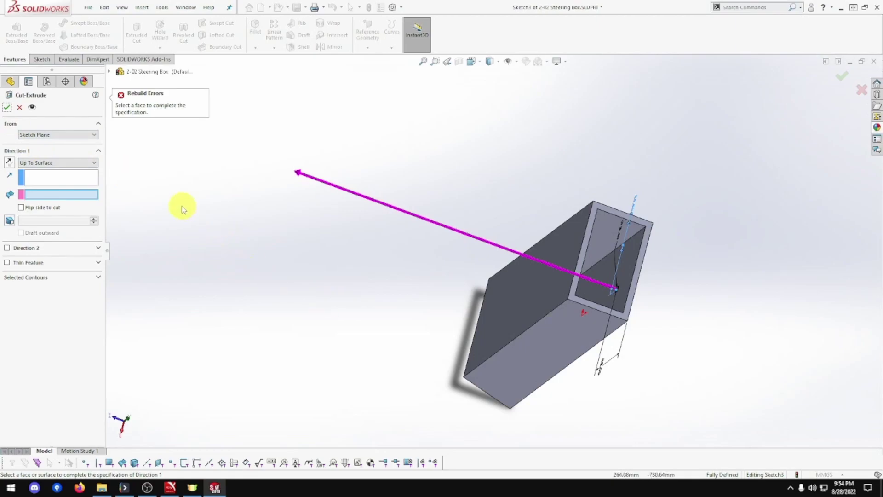
click(600, 293)
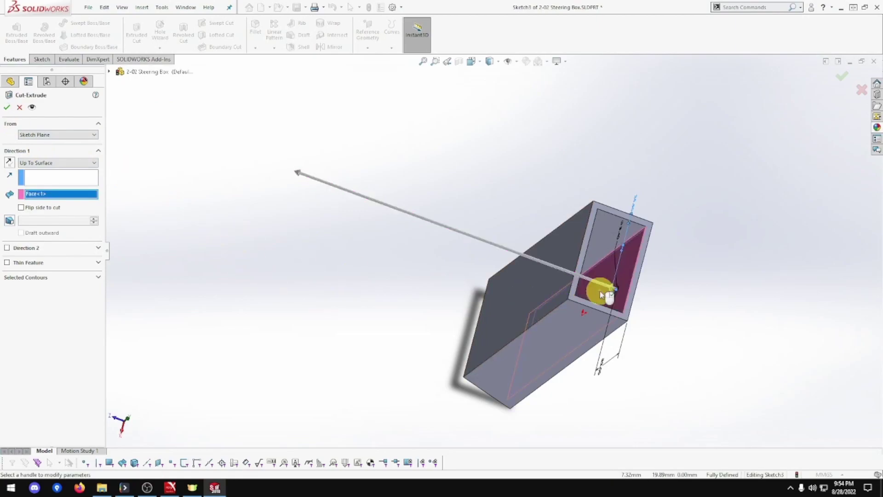
click(6, 108)
click(345, 250)
middle_drag(345, 250, 558, 309)
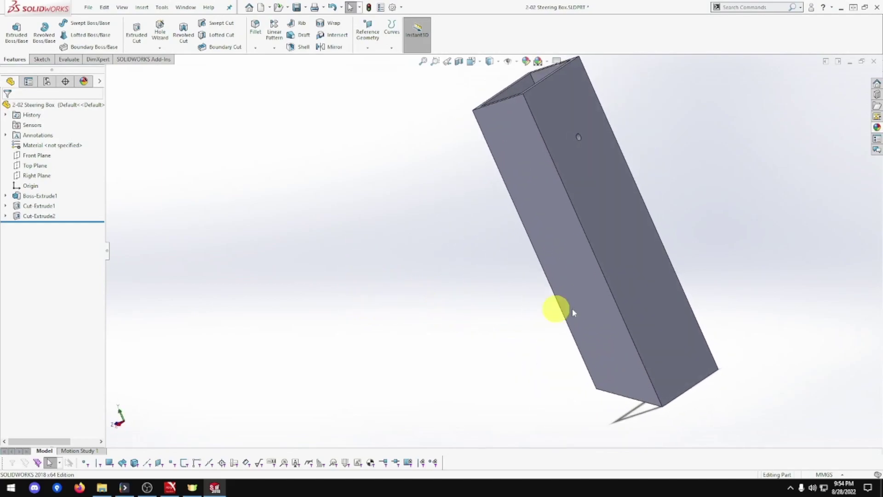
- Apply the gloss red car paint appearance to the steering box
click(877, 127)
scroll(799, 307, down, 5)
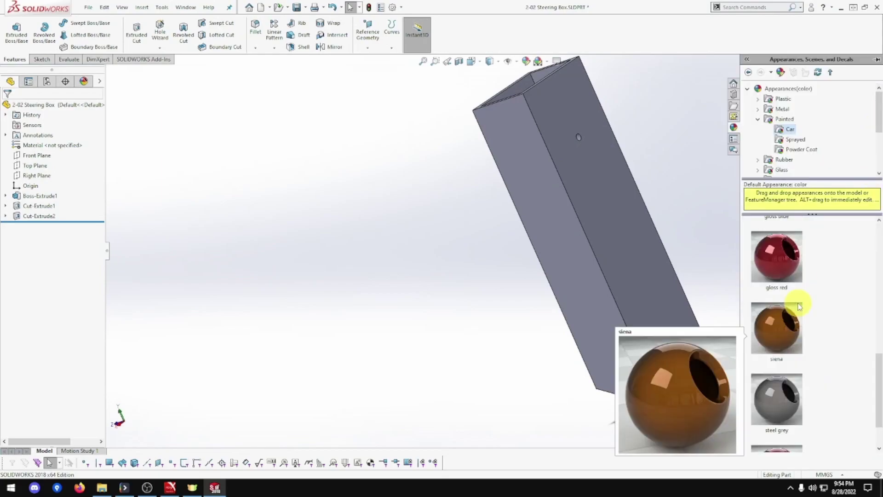
scroll(803, 306, up, 10)
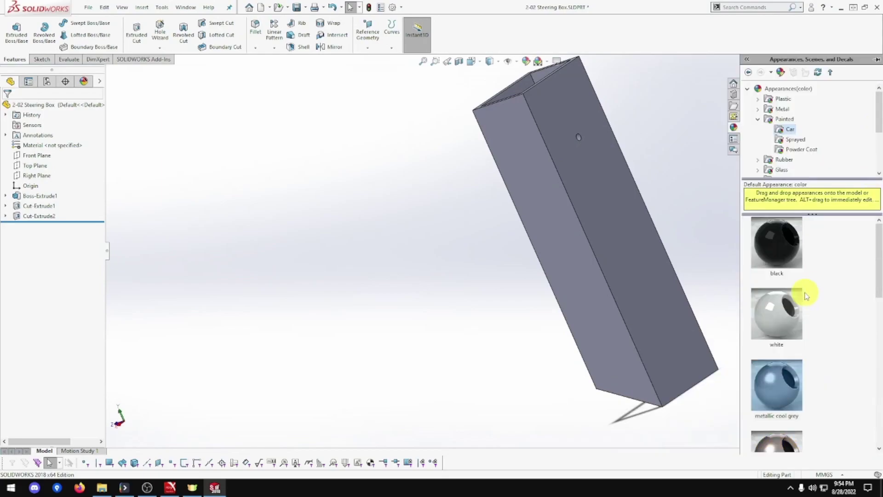
click(796, 139)
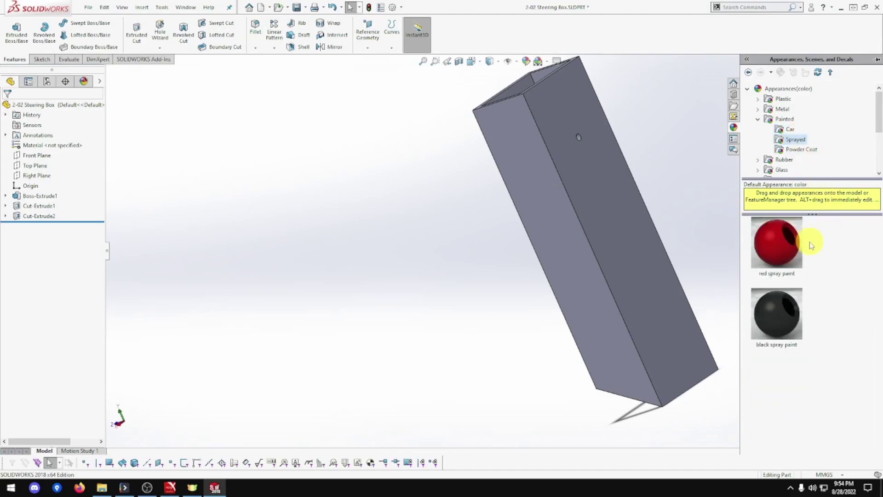
click(790, 129)
scroll(823, 274, down, 5)
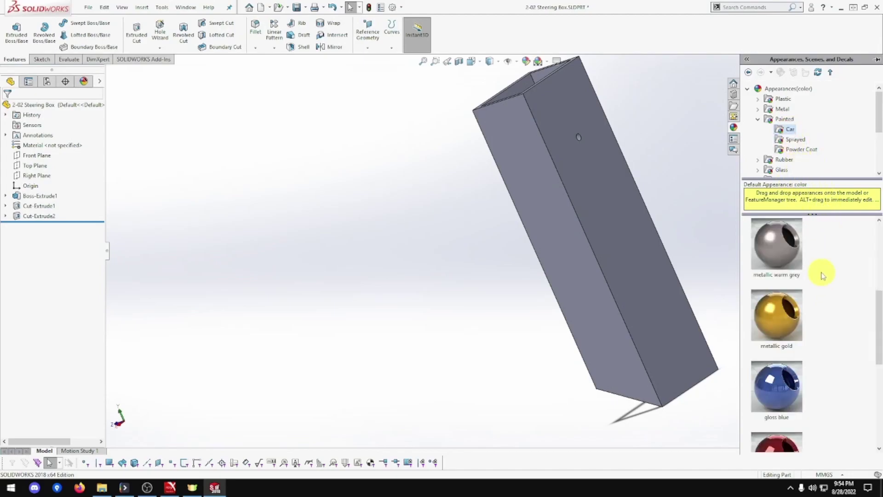
scroll(823, 275, down, 1)
drag(776, 416, 629, 289)
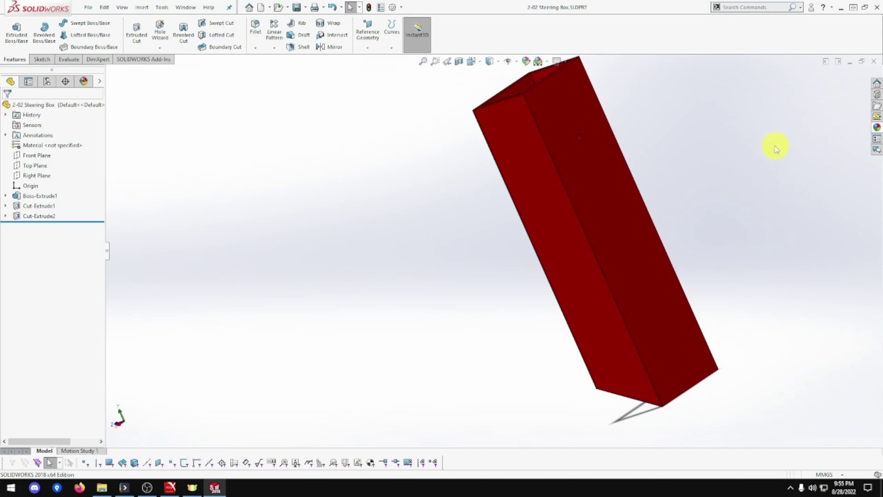
- Open the recent part 2-01 - Steering Box Mounting Plate.SLDPRT
click(88, 7)
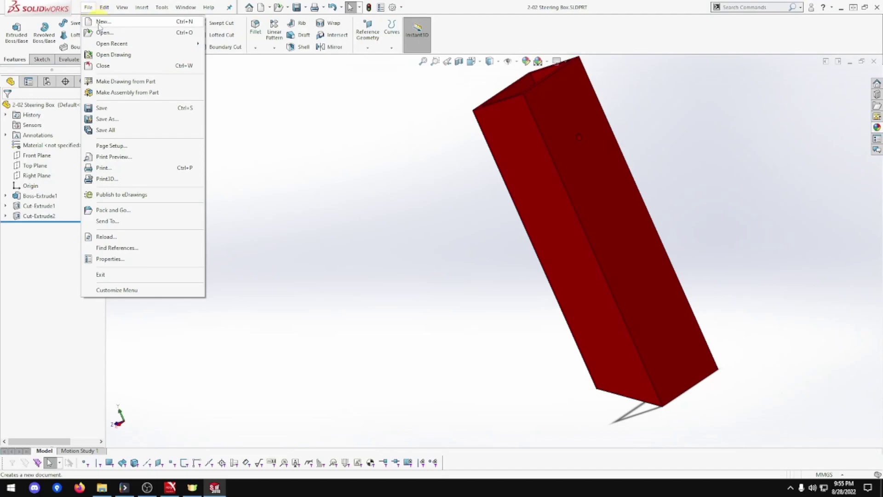
mouse_move(194, 43)
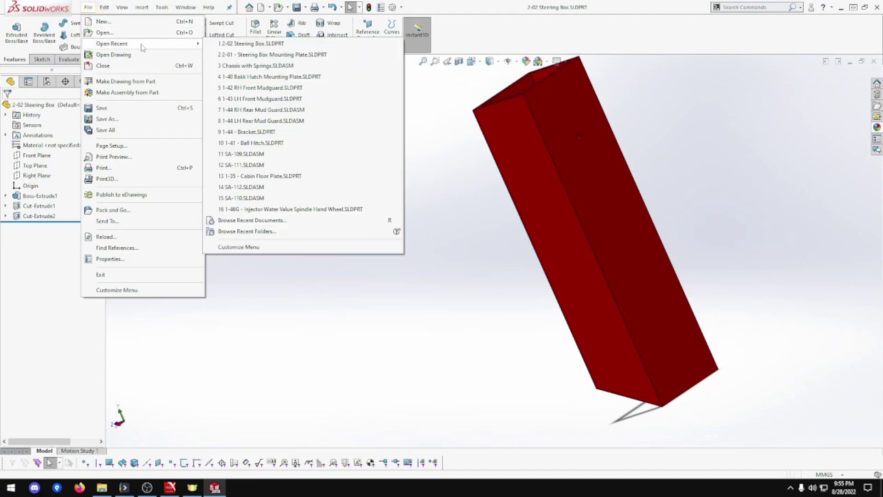
click(271, 55)
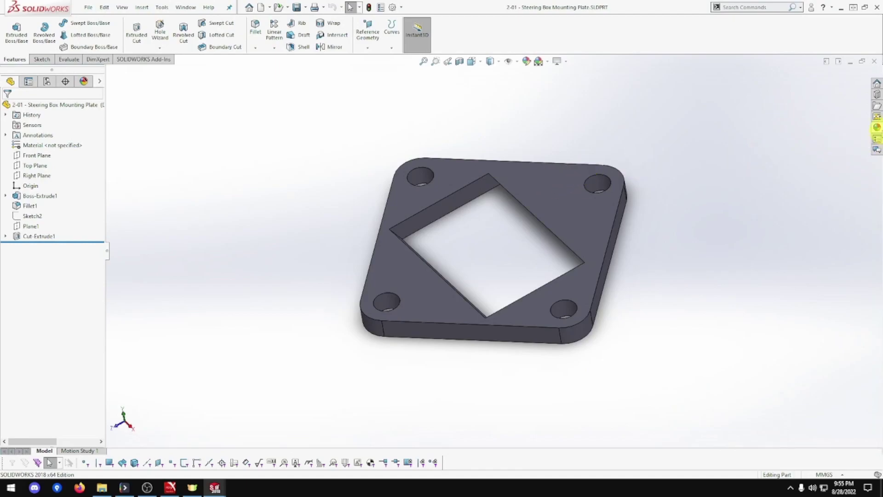
- Apply the gloss red car paint appearance to the mounting plate's whole body
click(877, 127)
drag(786, 409, 611, 202)
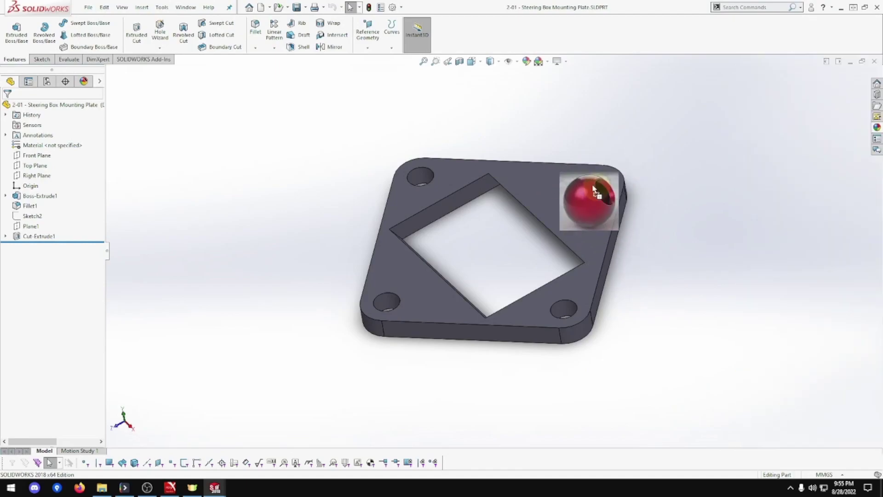
click(588, 194)
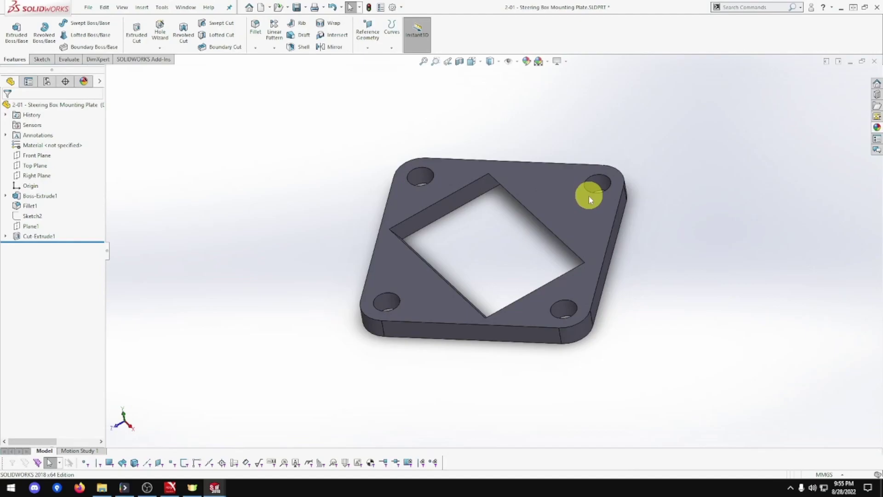
click(878, 127)
drag(753, 400, 569, 217)
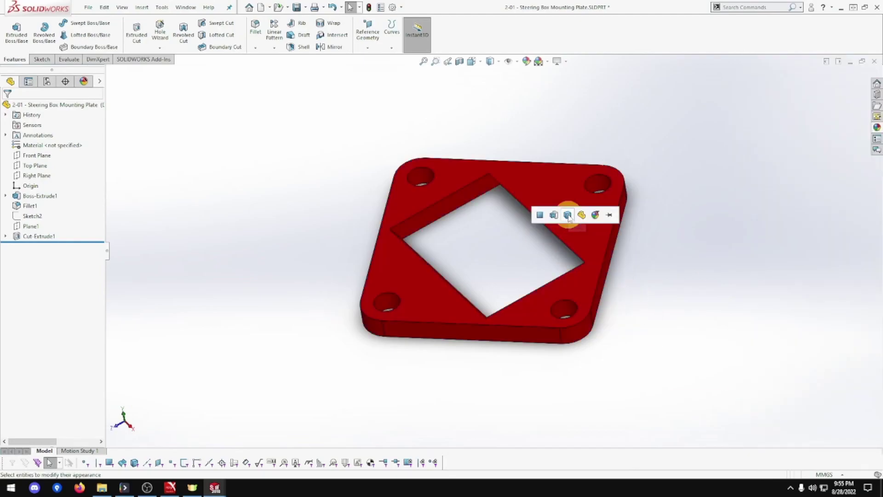
click(568, 216)
- Save and close the mounting plate part, and show the steering box upright in a corner view with its open upper end visible
key(ctrl+s)
key(ctrl+w)
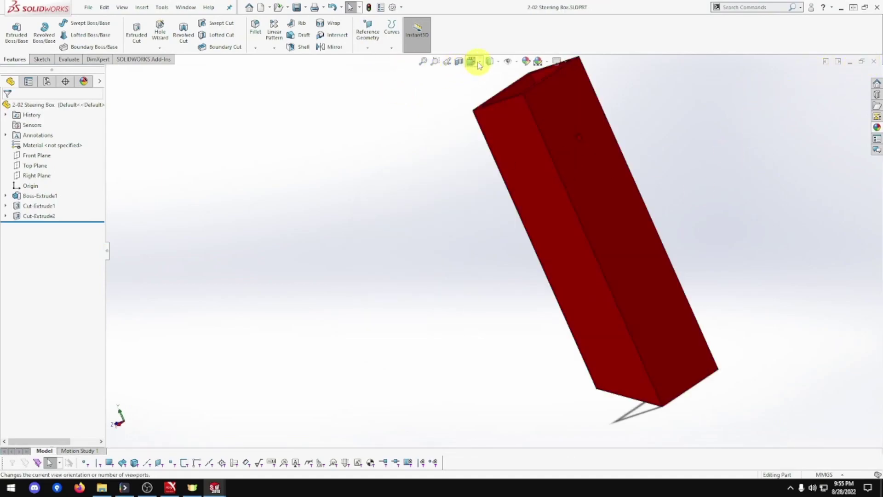
click(480, 63)
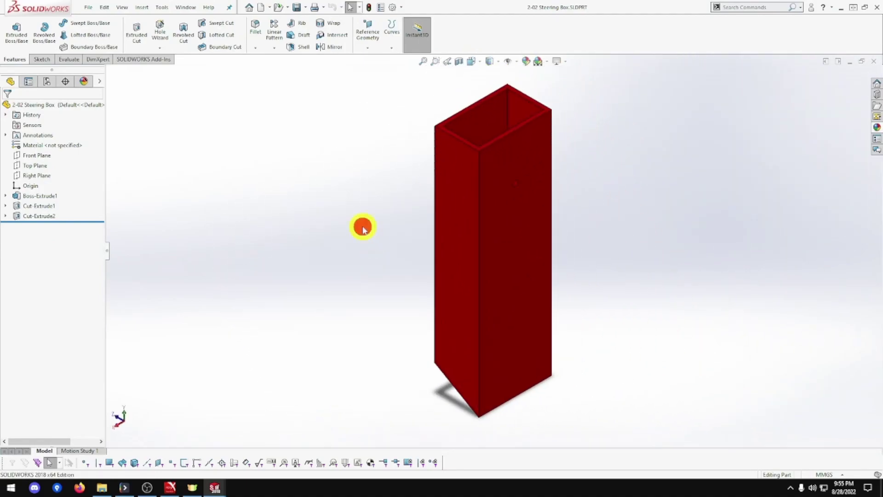
click(363, 228)
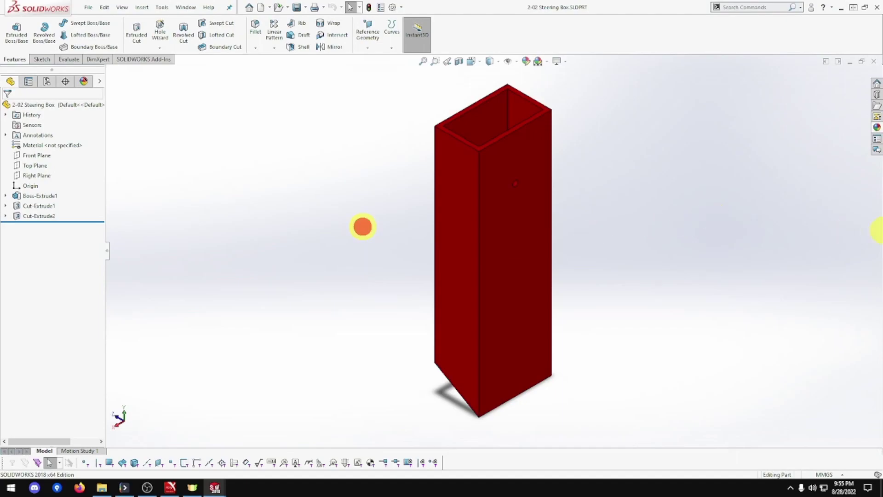